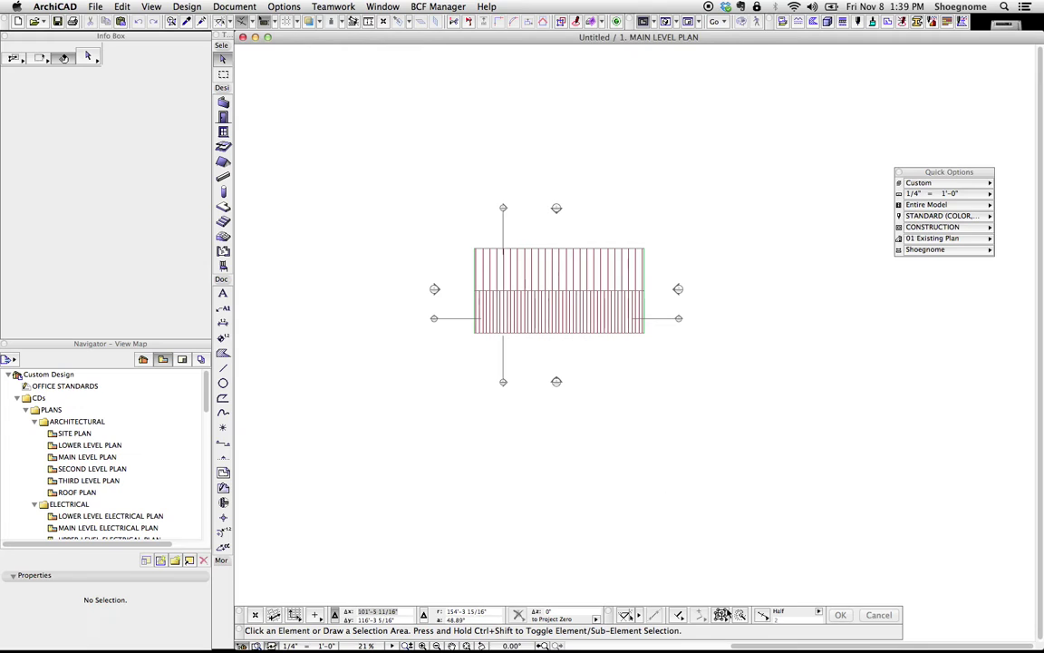
- Open the Building Materials list, scroll through it, and shift its window slightly right
mouse_move(745, 627)
mouse_move(710, 644)
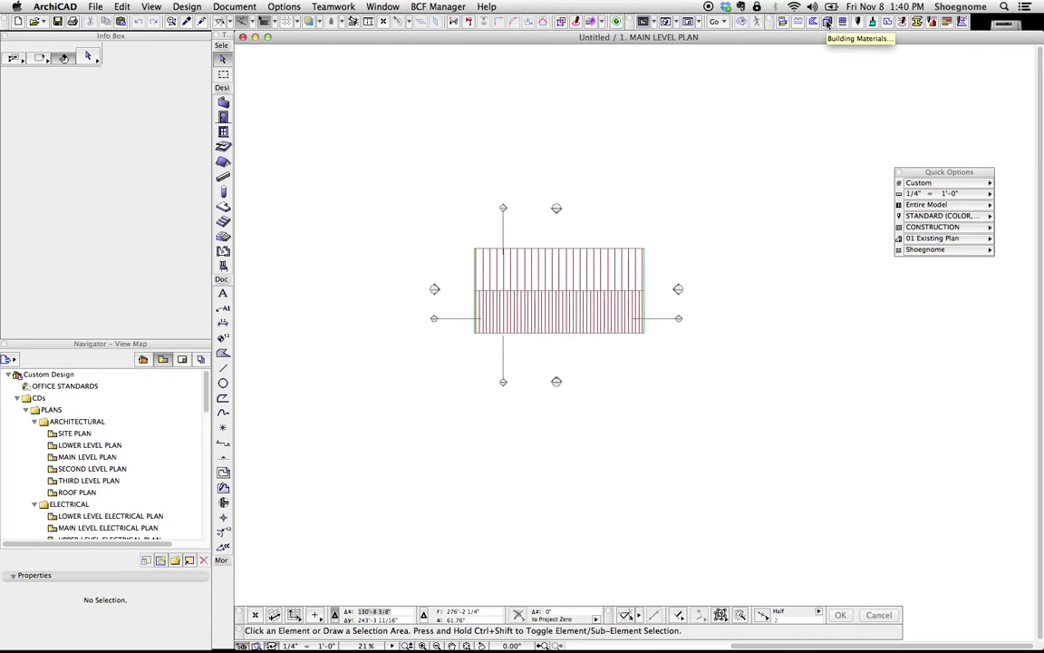
click(828, 23)
scroll(496, 126, down, 5)
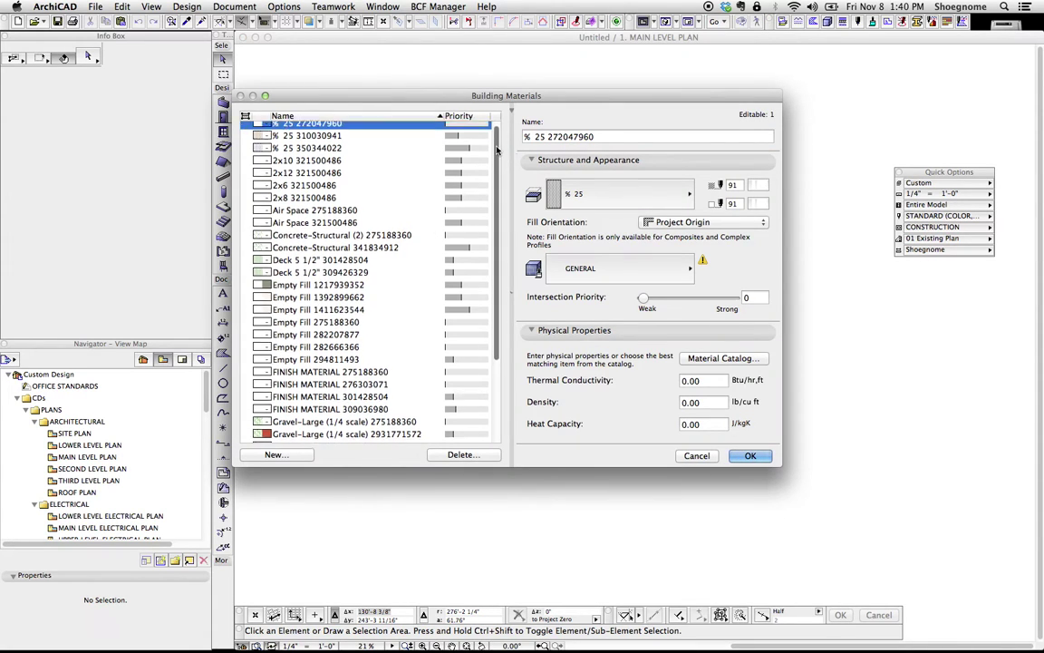
scroll(496, 126, up, 5)
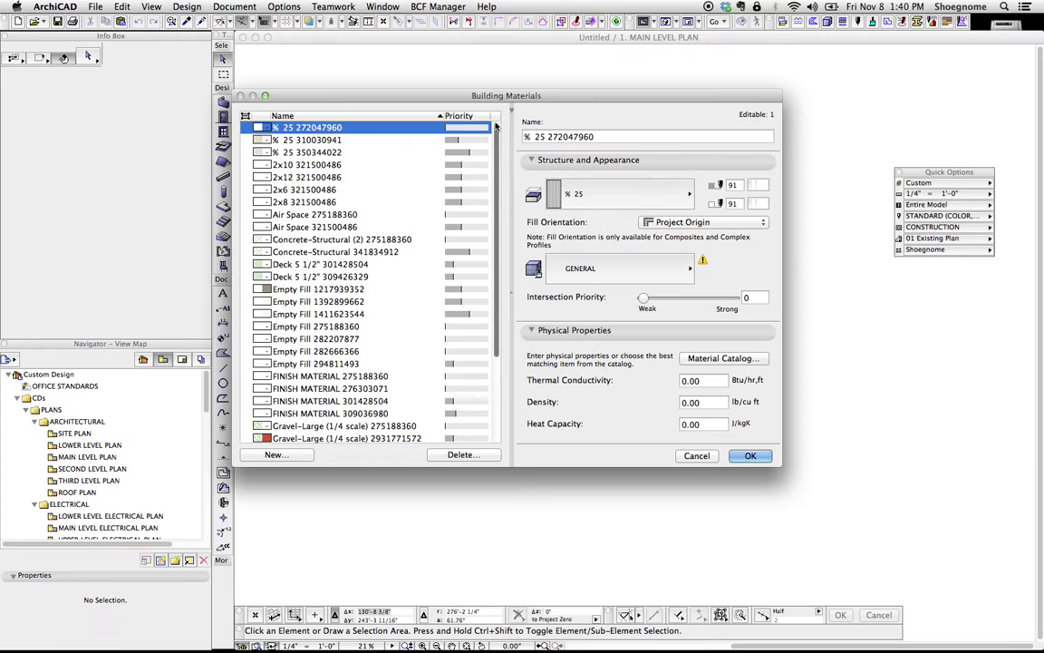
drag(450, 91, 497, 84)
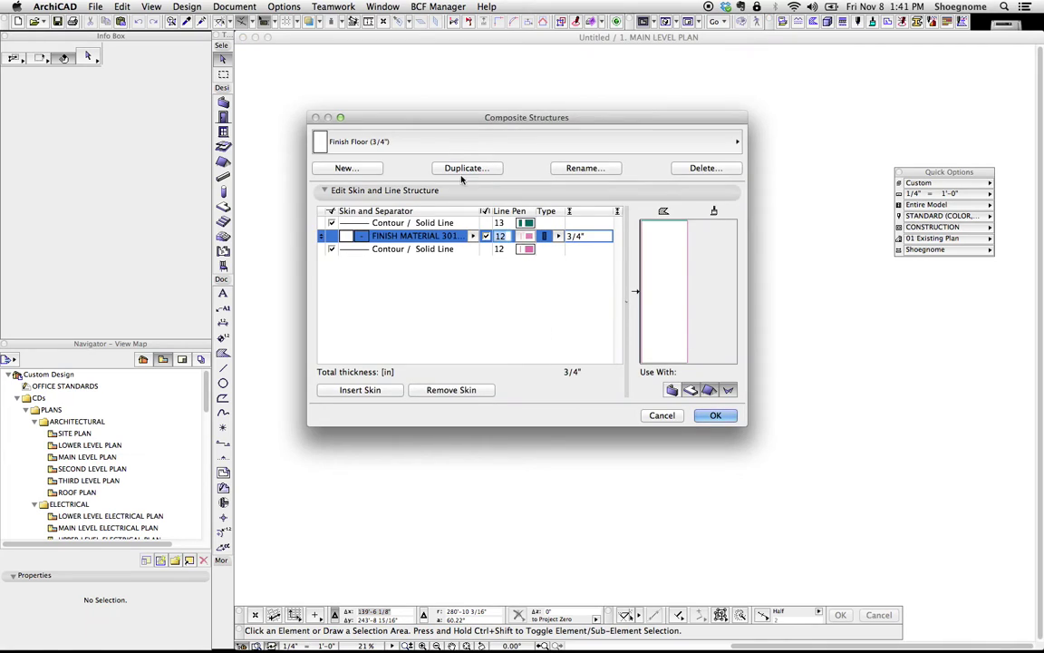
click(736, 142)
click(794, 338)
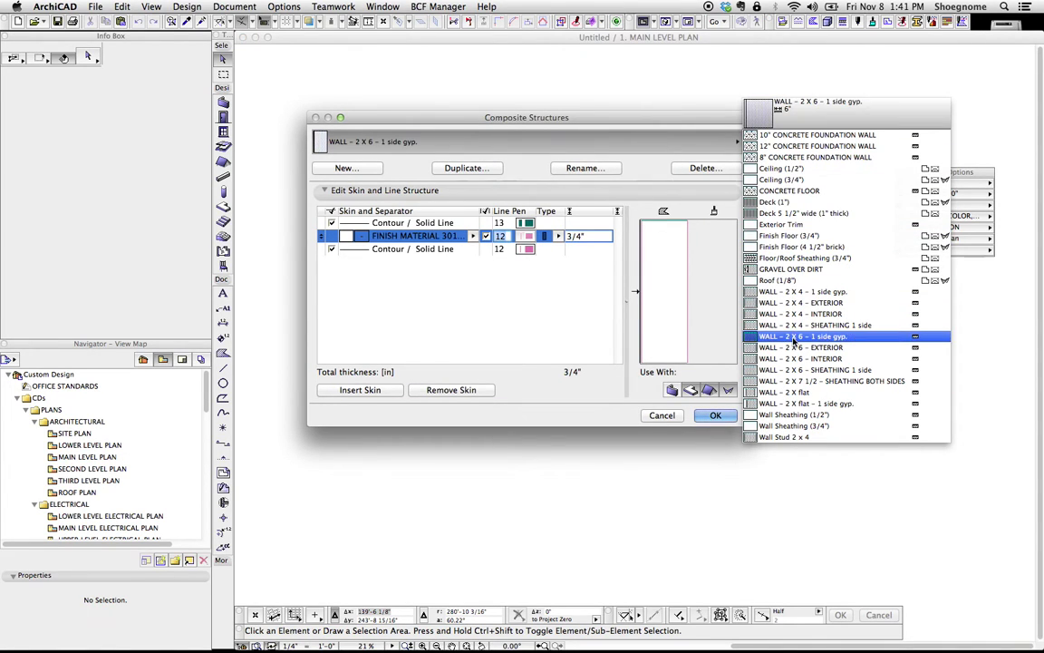
click(419, 142)
key(Down)
key(Down)
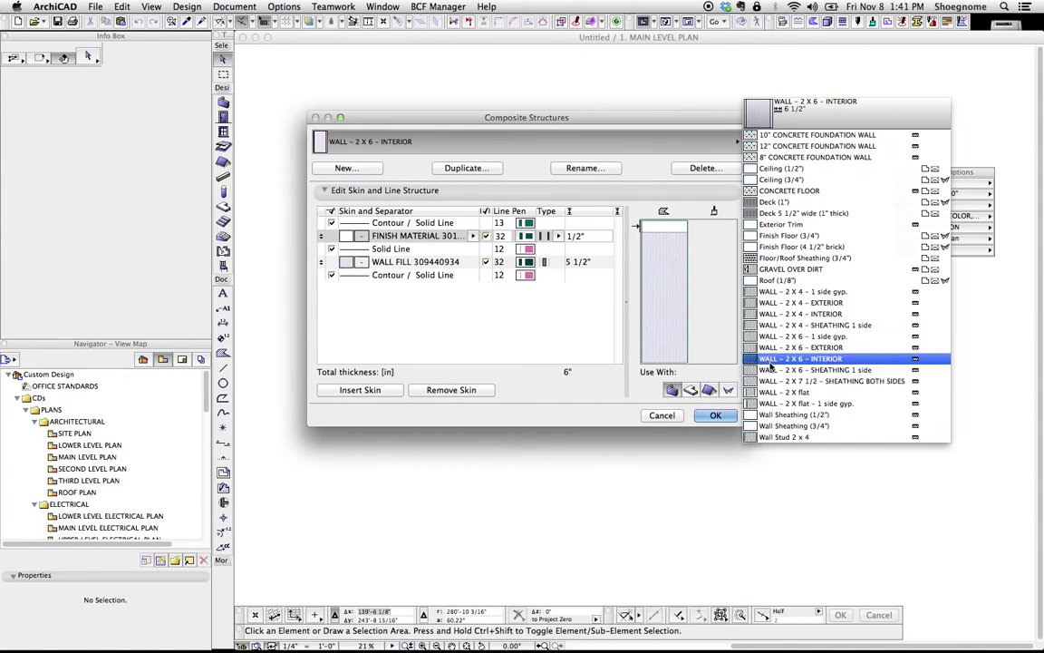
key(Return)
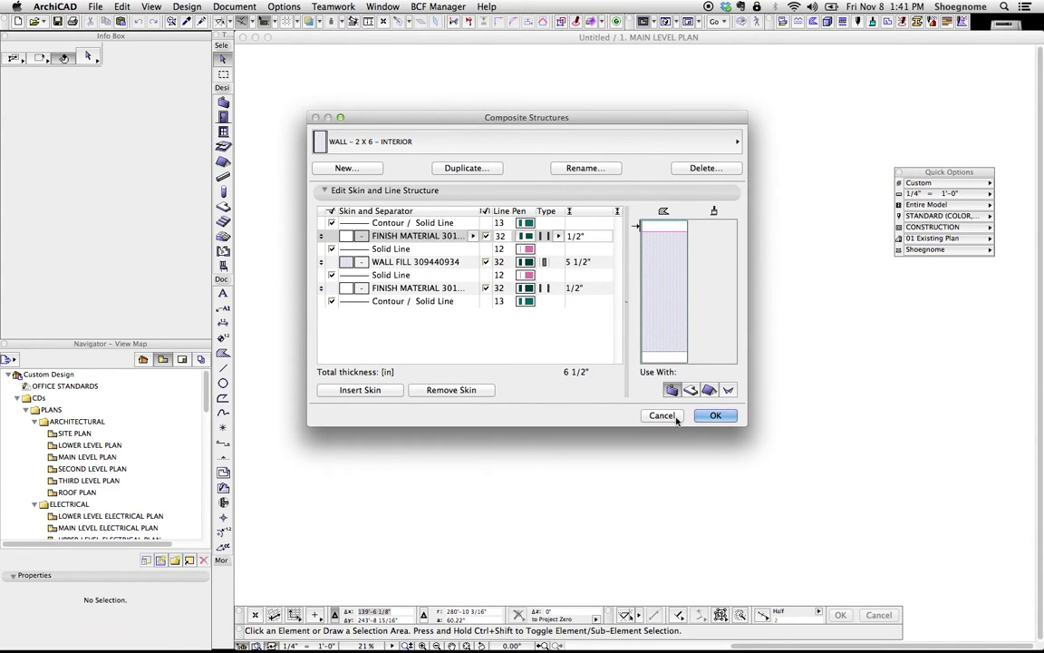
click(418, 262)
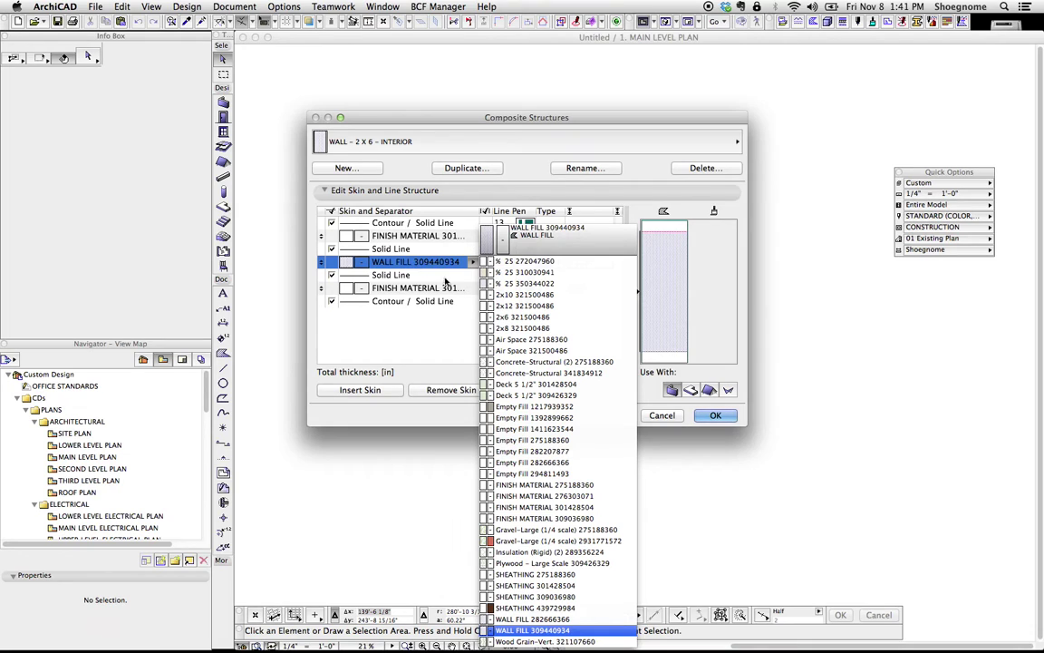
click(421, 262)
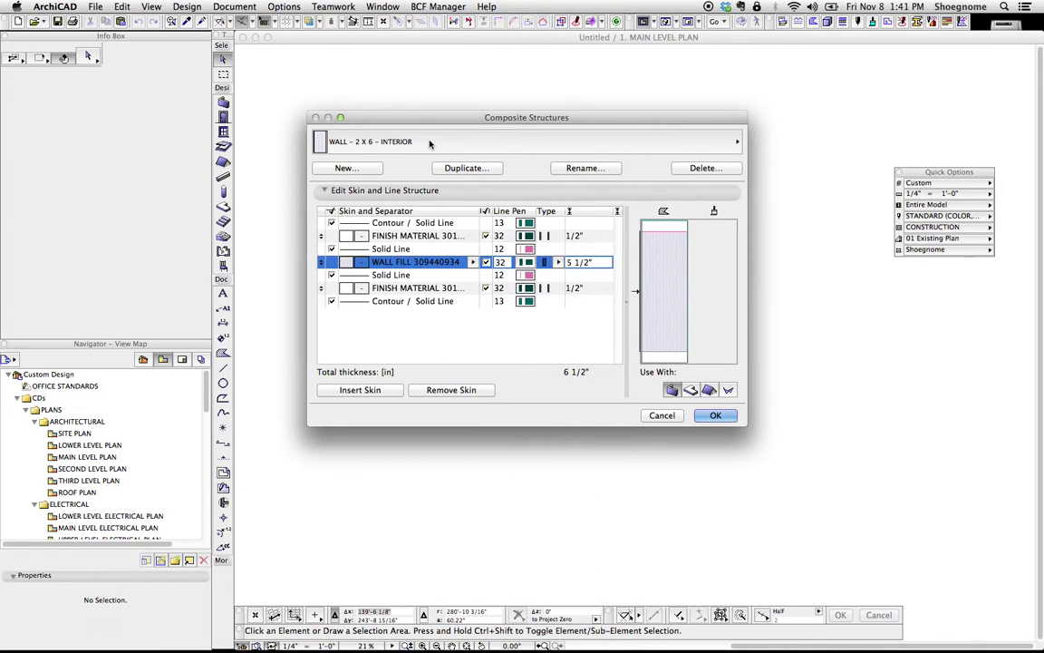
click(737, 141)
click(844, 350)
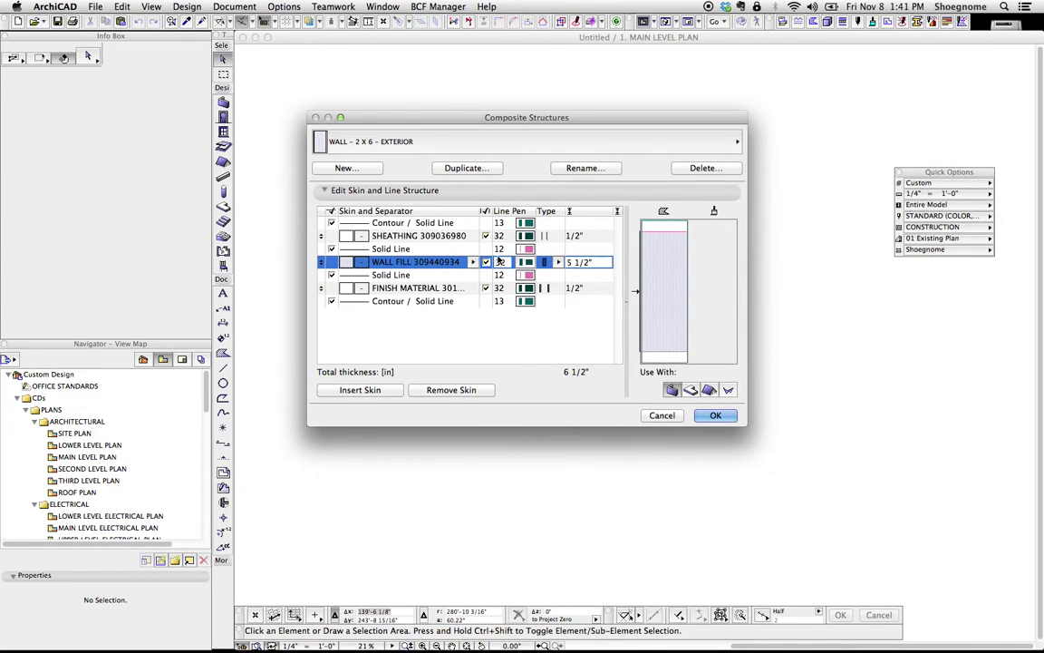
click(409, 145)
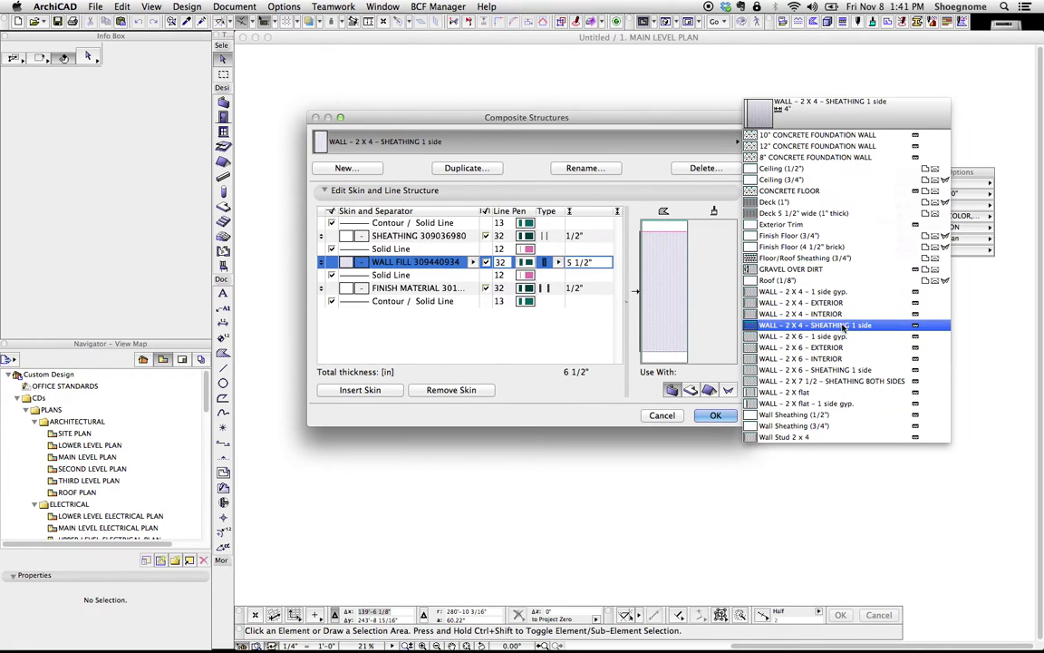
click(789, 313)
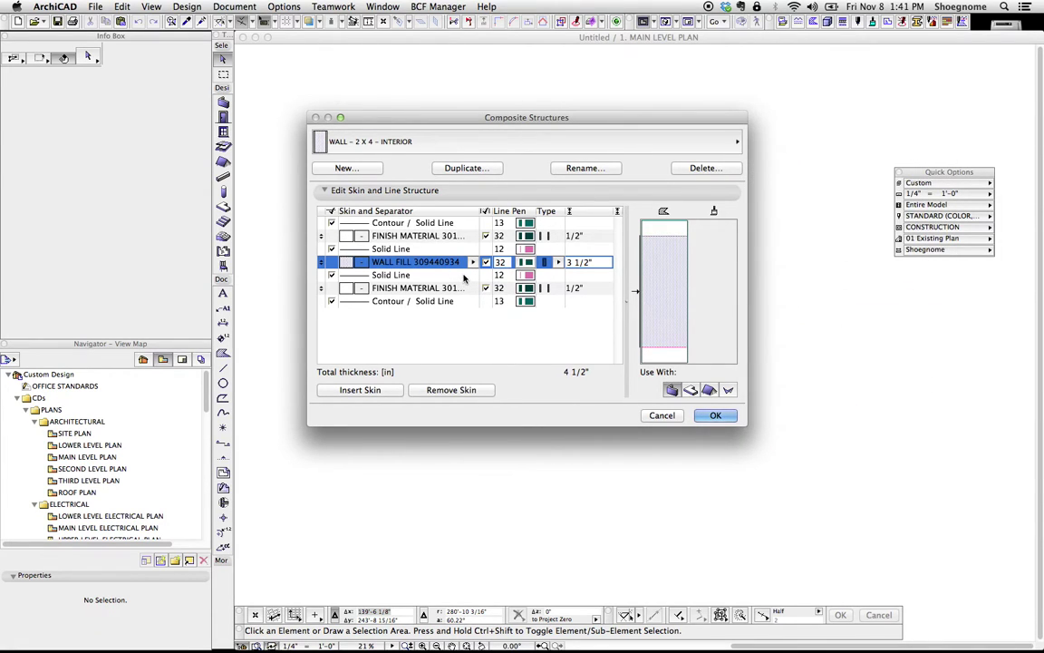
click(415, 261)
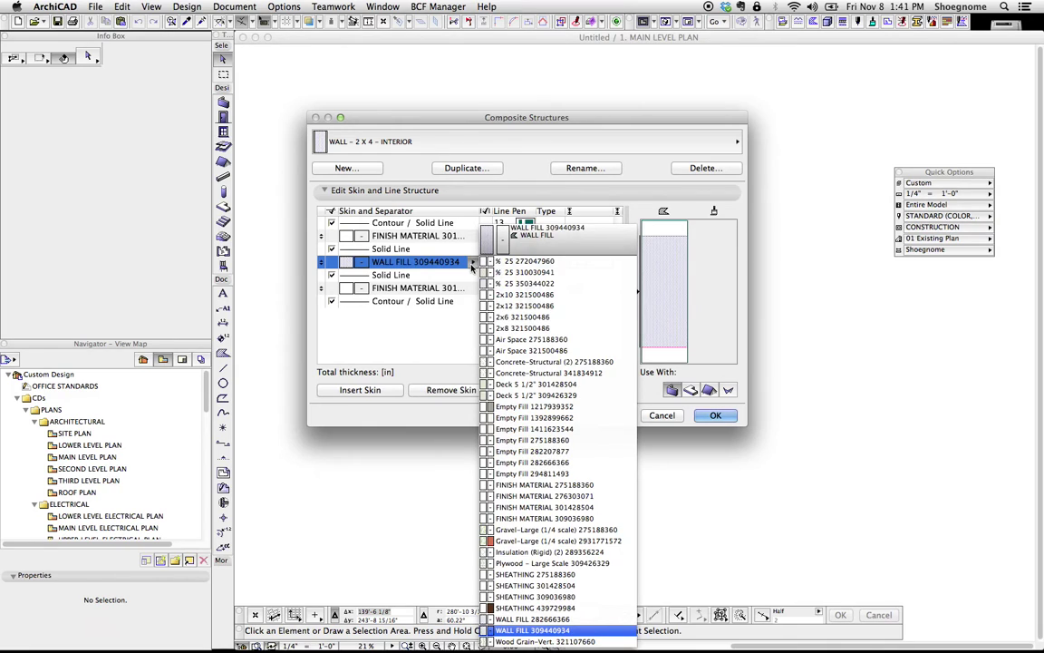
click(535, 580)
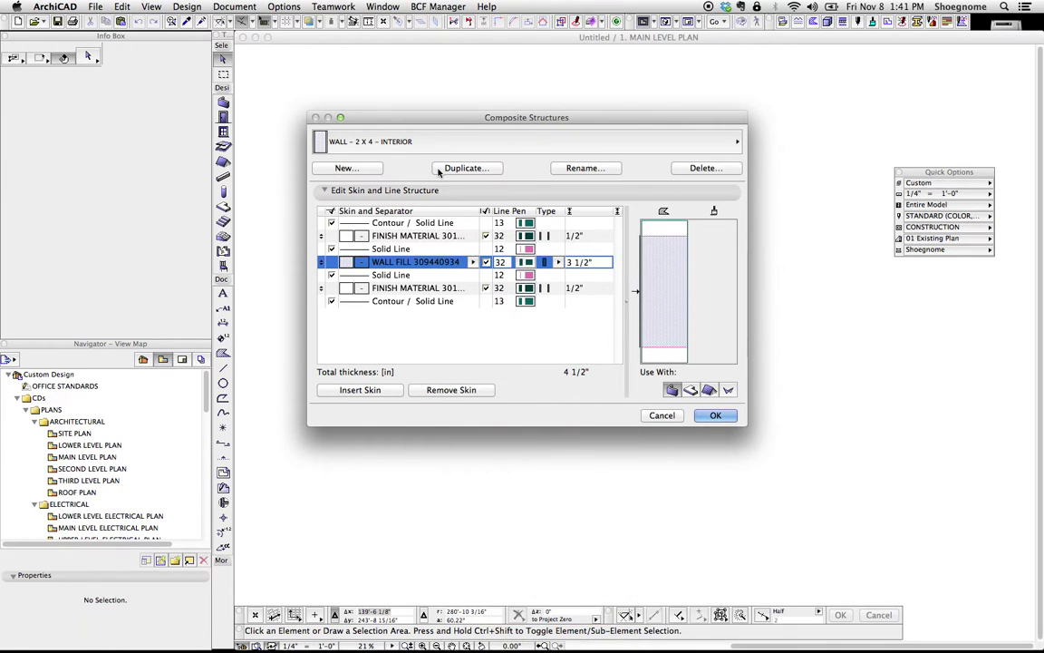
click(737, 142)
click(789, 336)
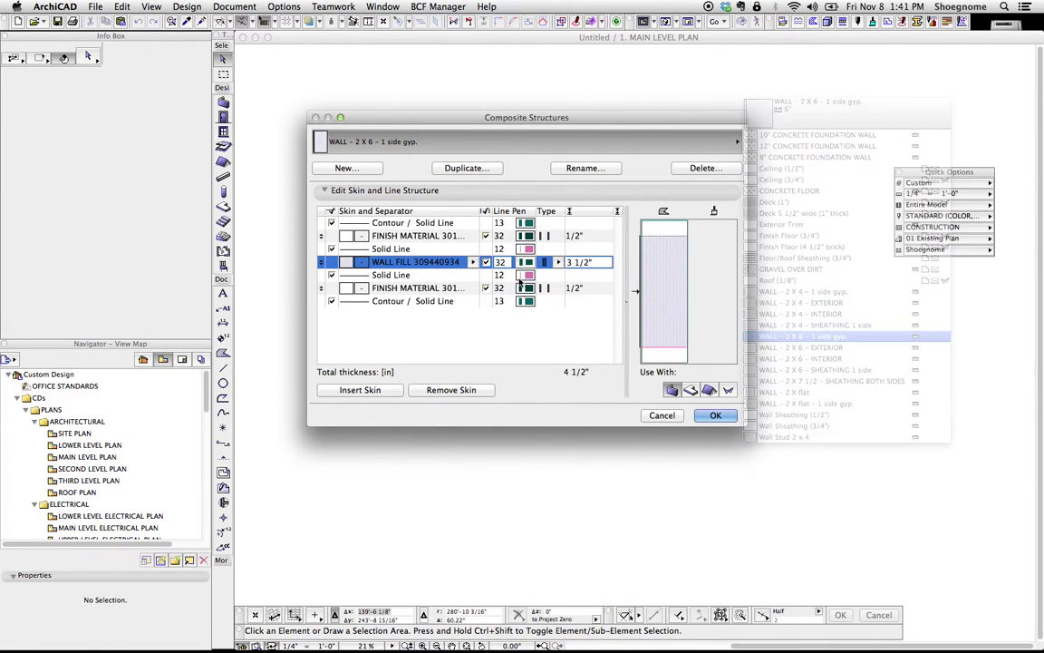
click(441, 237)
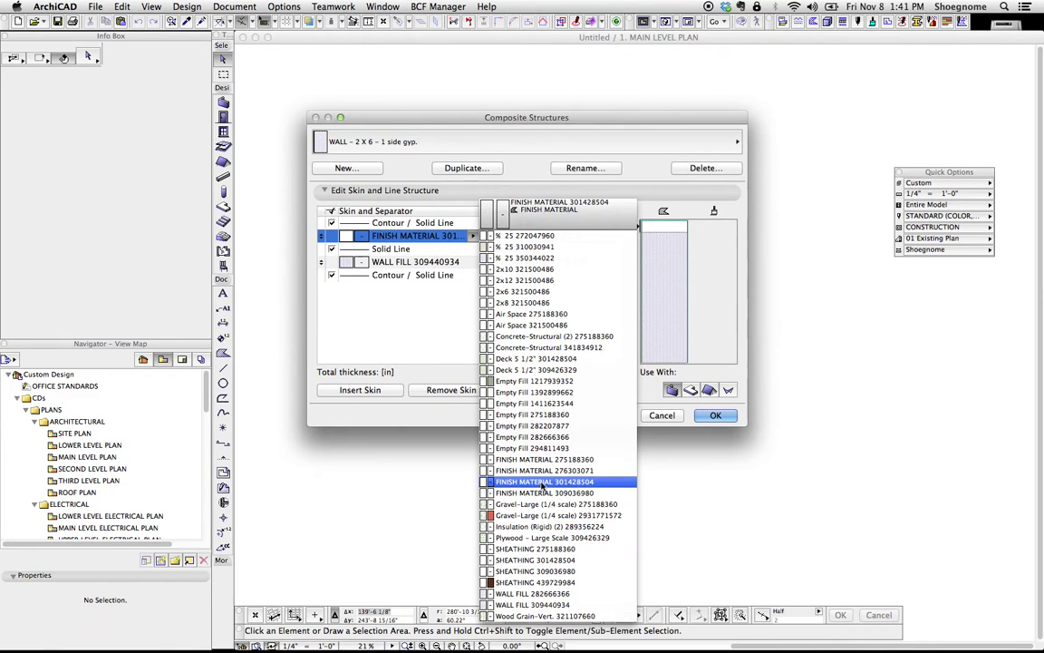
click(372, 221)
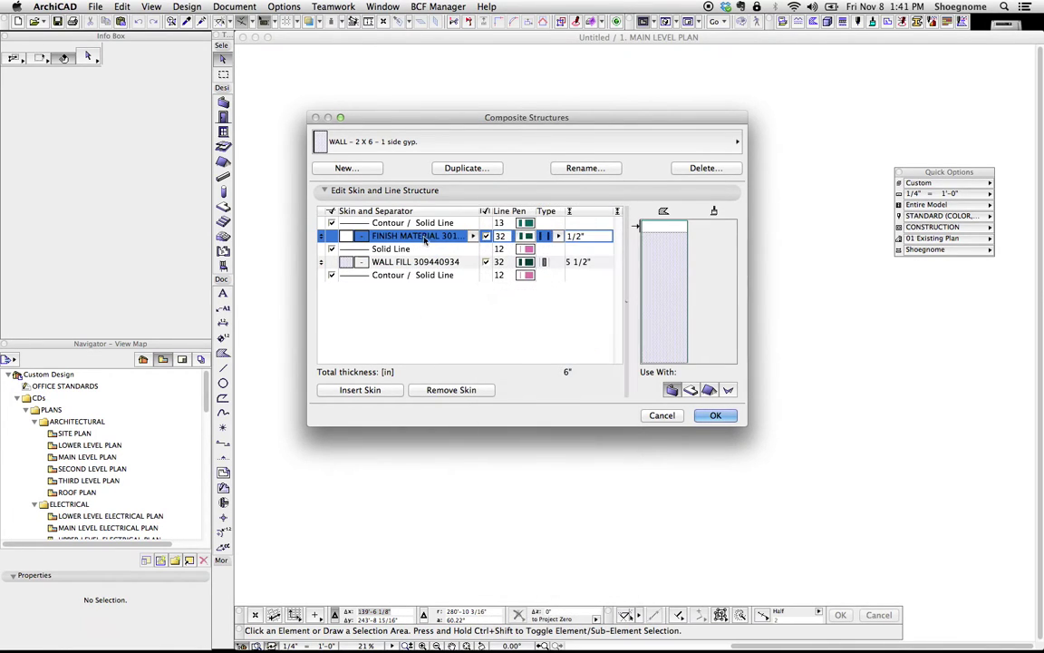
click(392, 138)
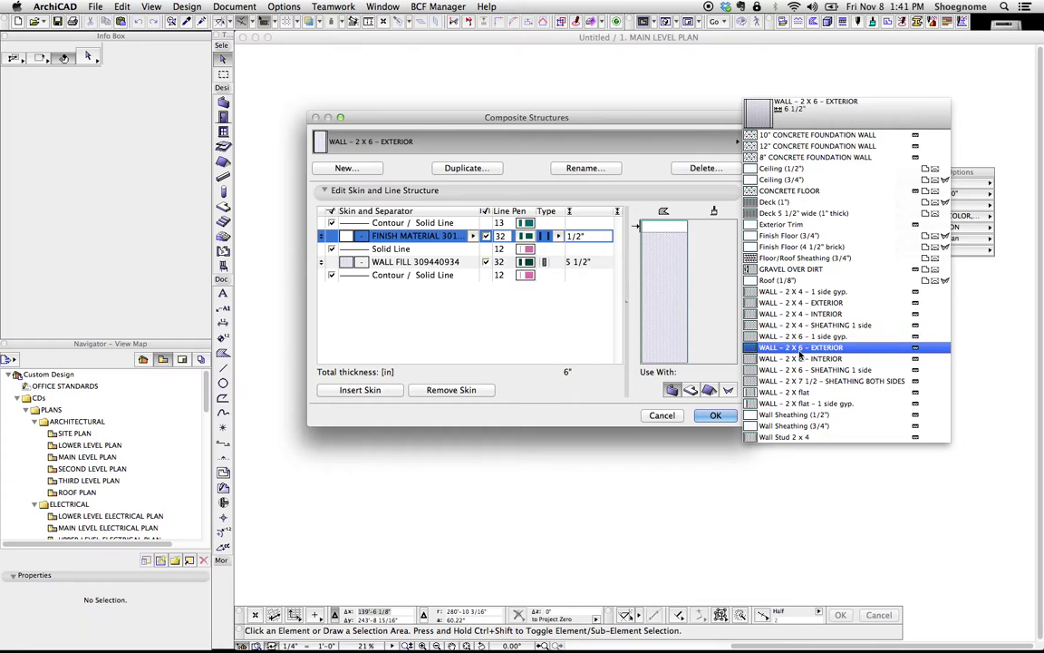
click(720, 319)
click(467, 288)
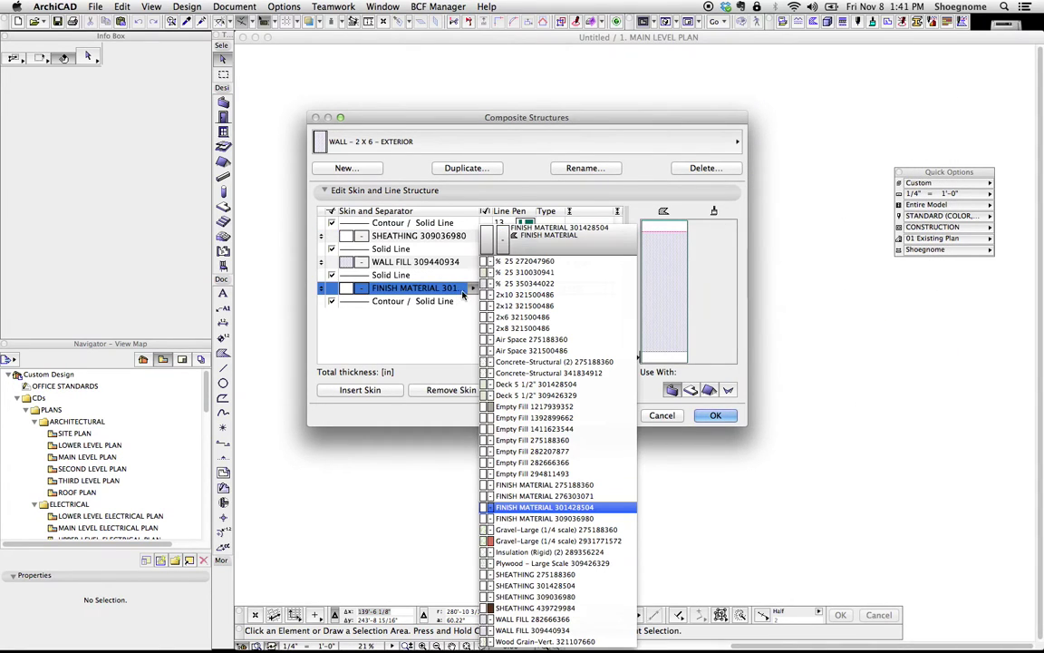
click(544, 507)
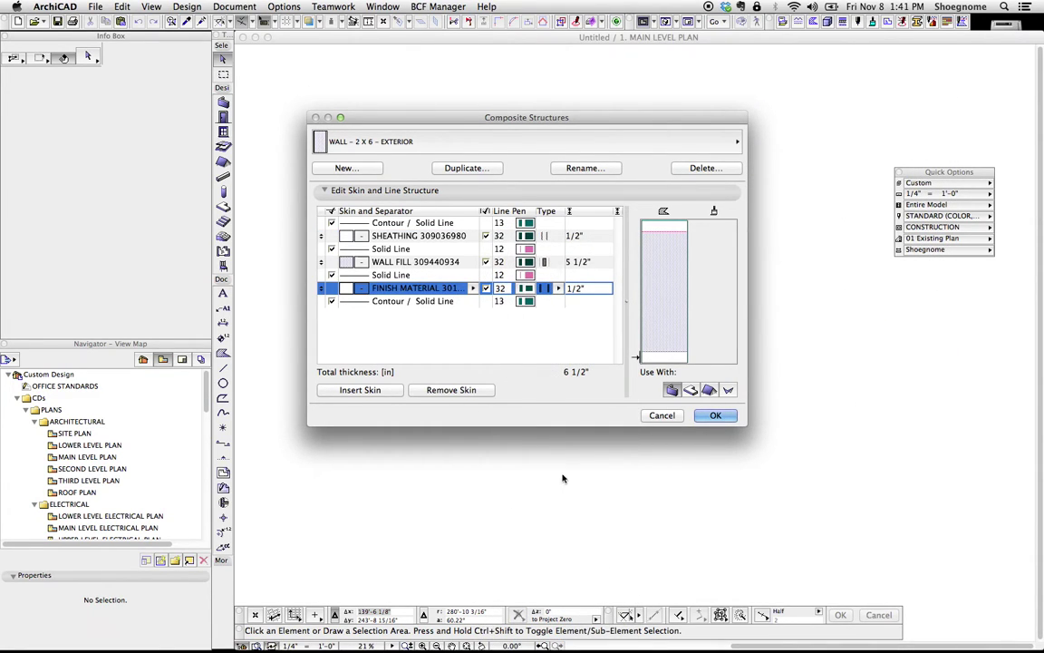
click(661, 416)
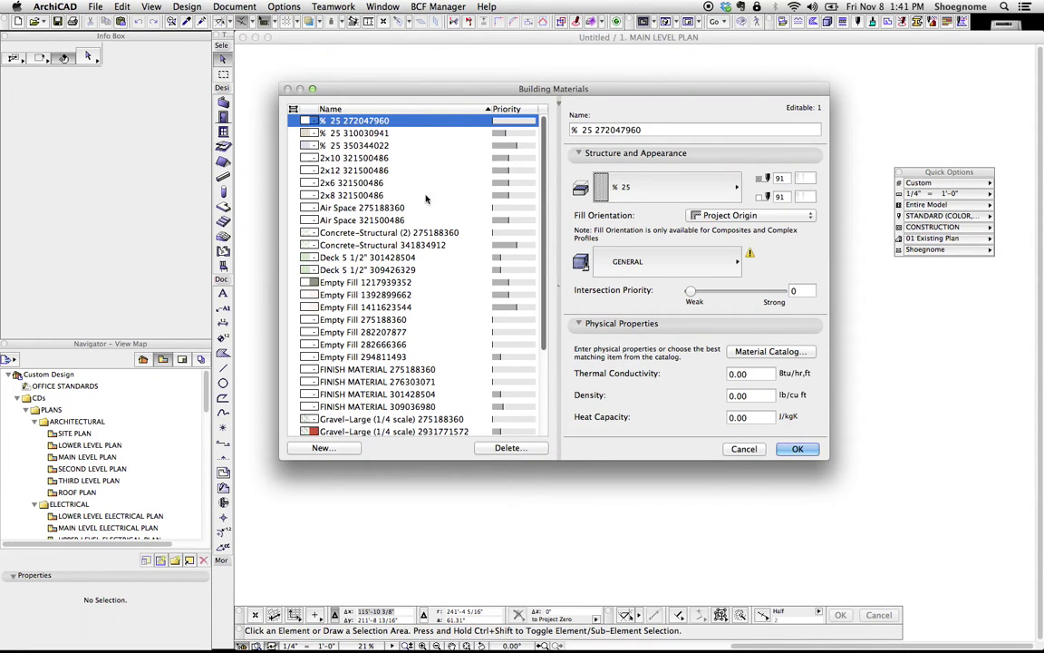
- Delete the five numbered Empty Fill materials, replacing them with Empty Fill 294811493
click(363, 295)
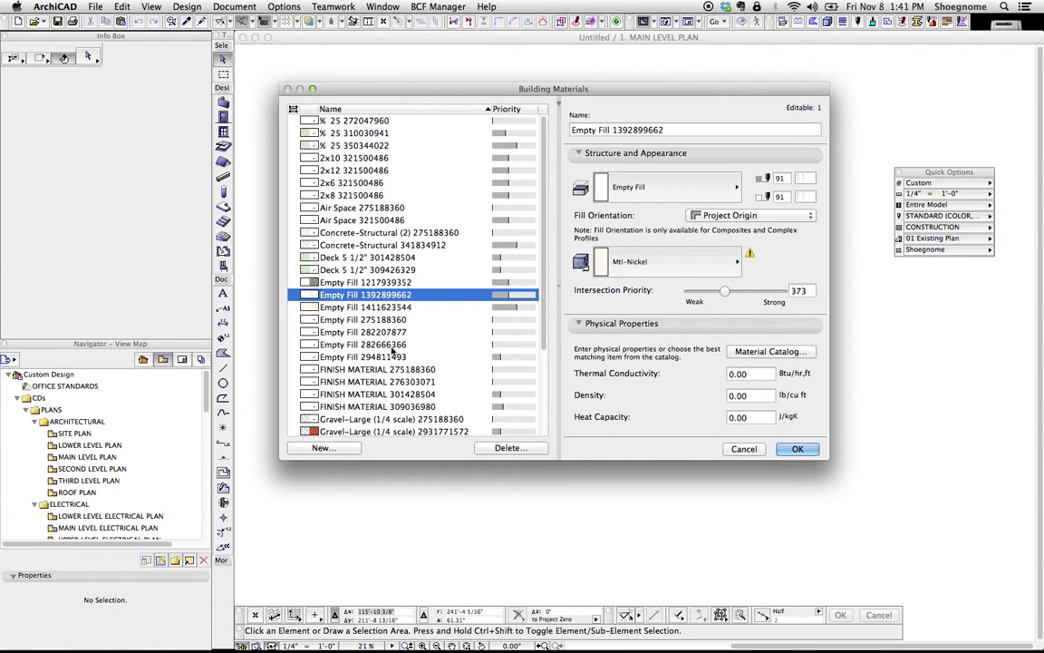
shift+click(393, 349)
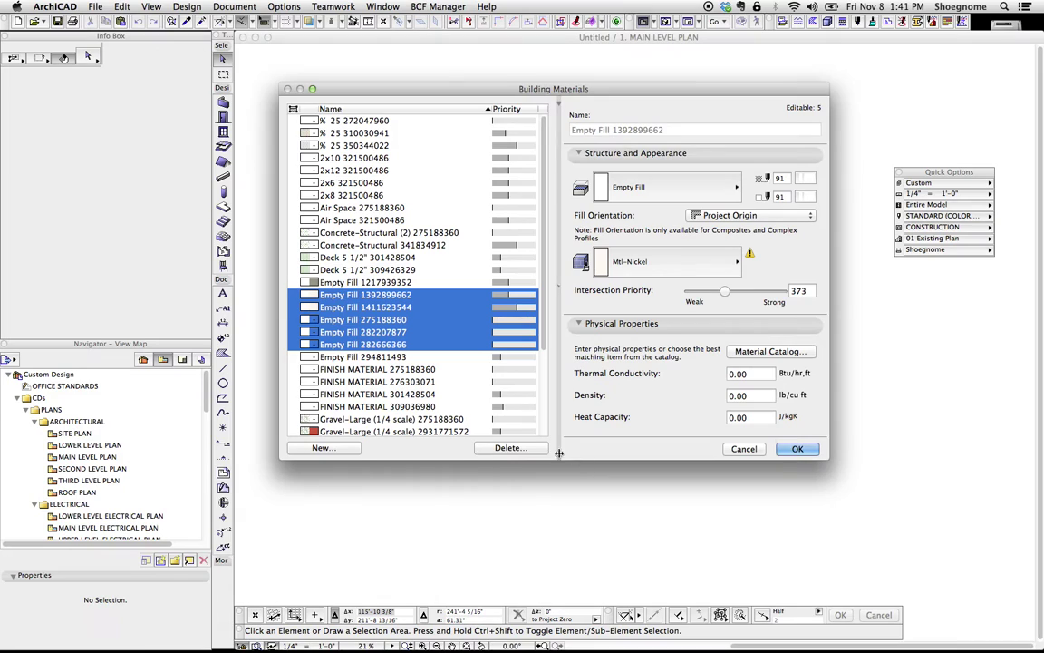
click(511, 448)
click(448, 278)
click(542, 299)
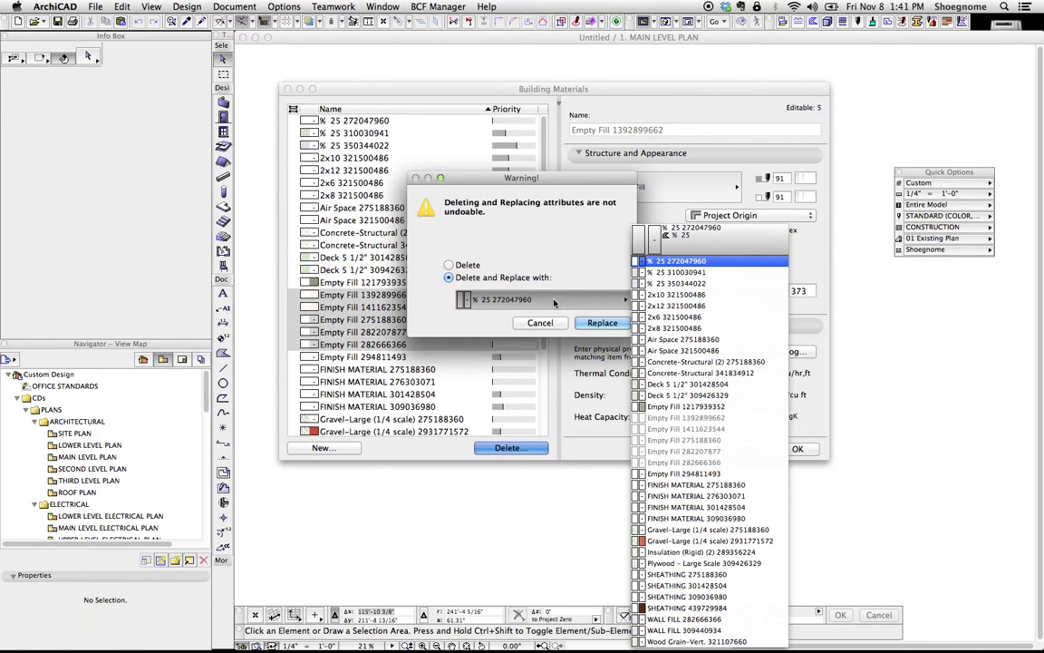
click(693, 474)
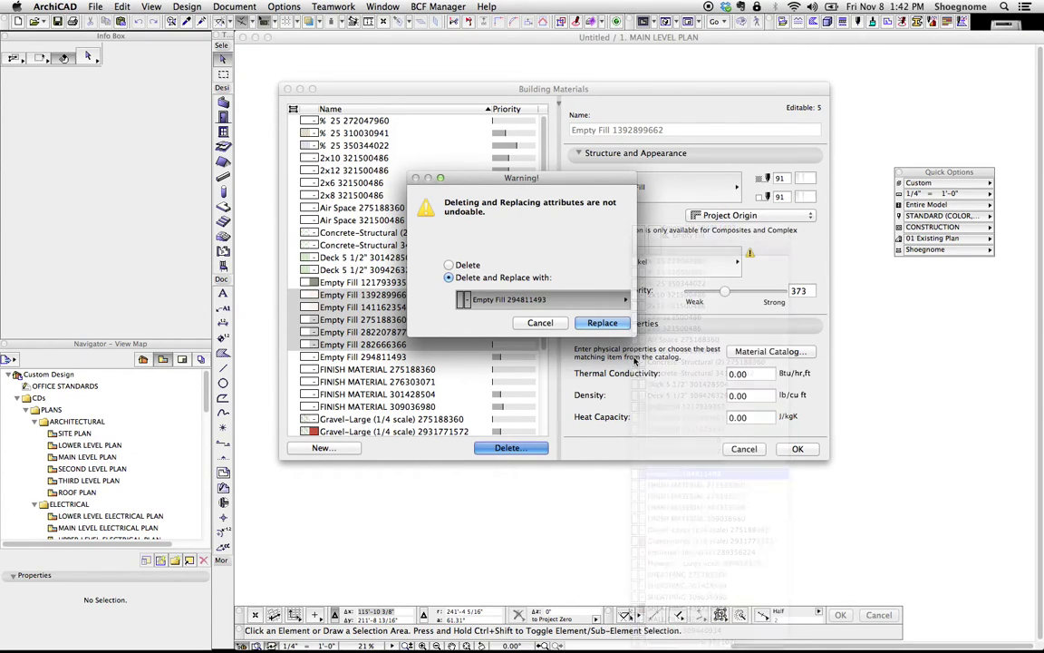
click(602, 323)
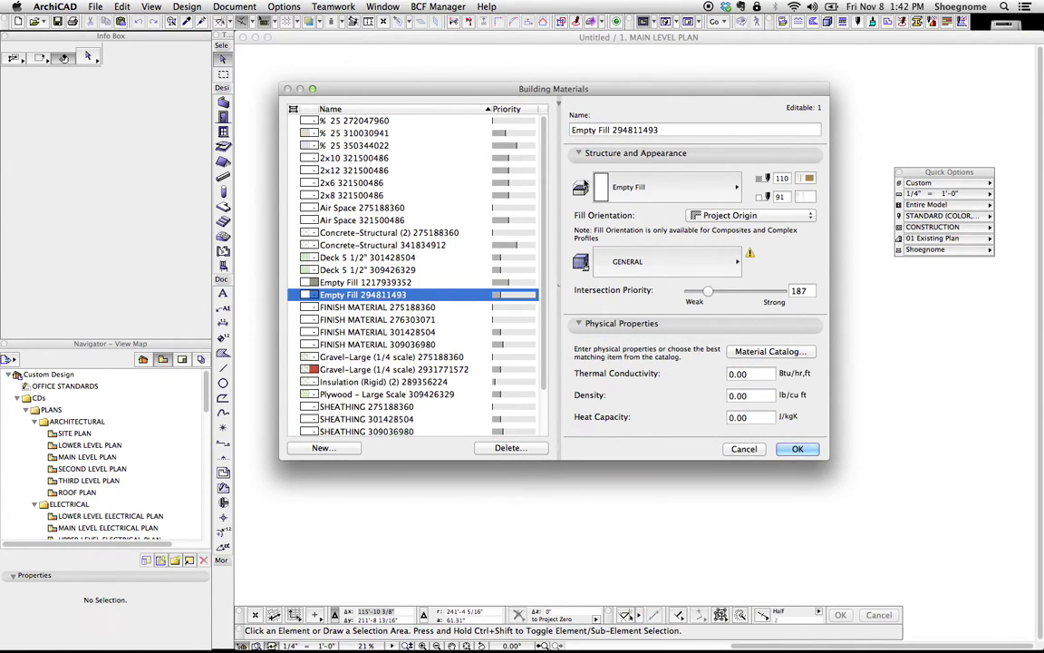
- Rename Empty Fill 294811493 to Empty Fill by removing its number suffix
double_click(698, 130)
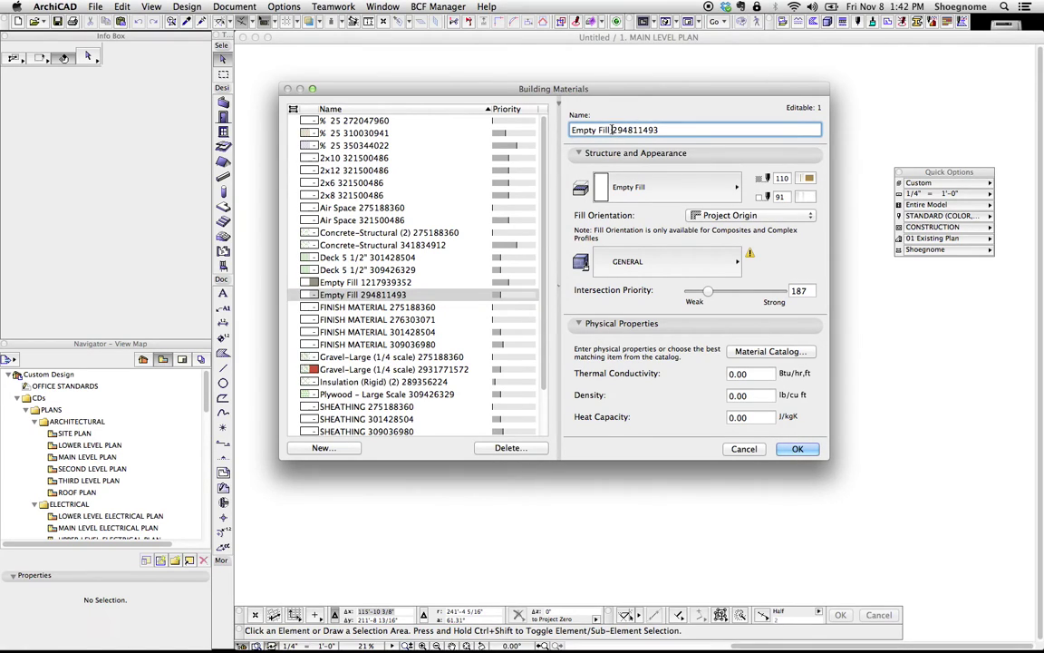
key(BackSpace)
click(385, 308)
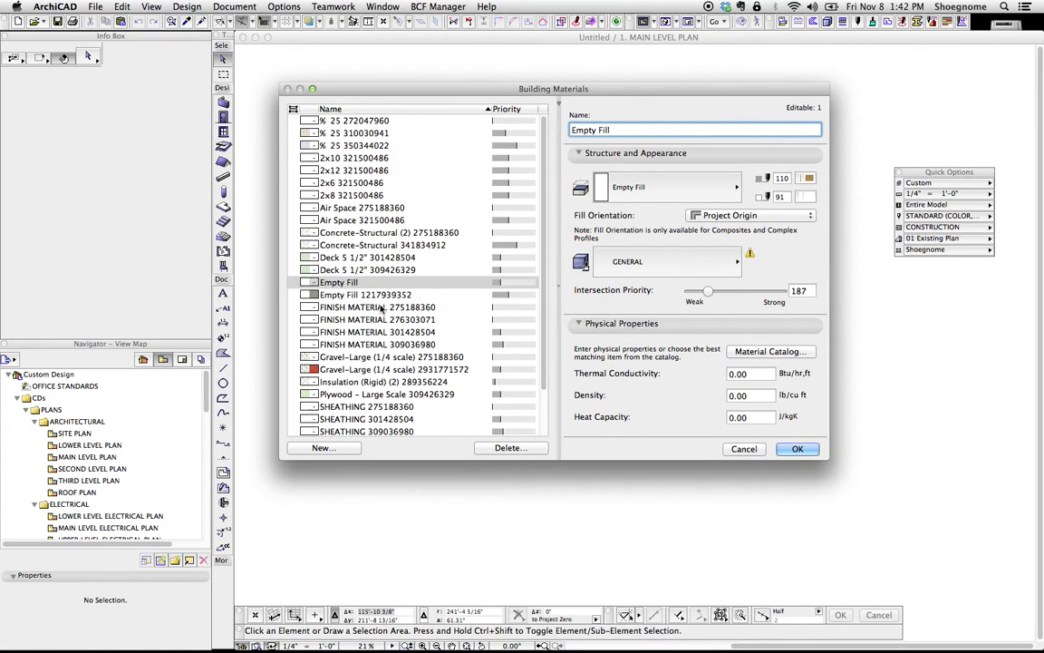
click(358, 282)
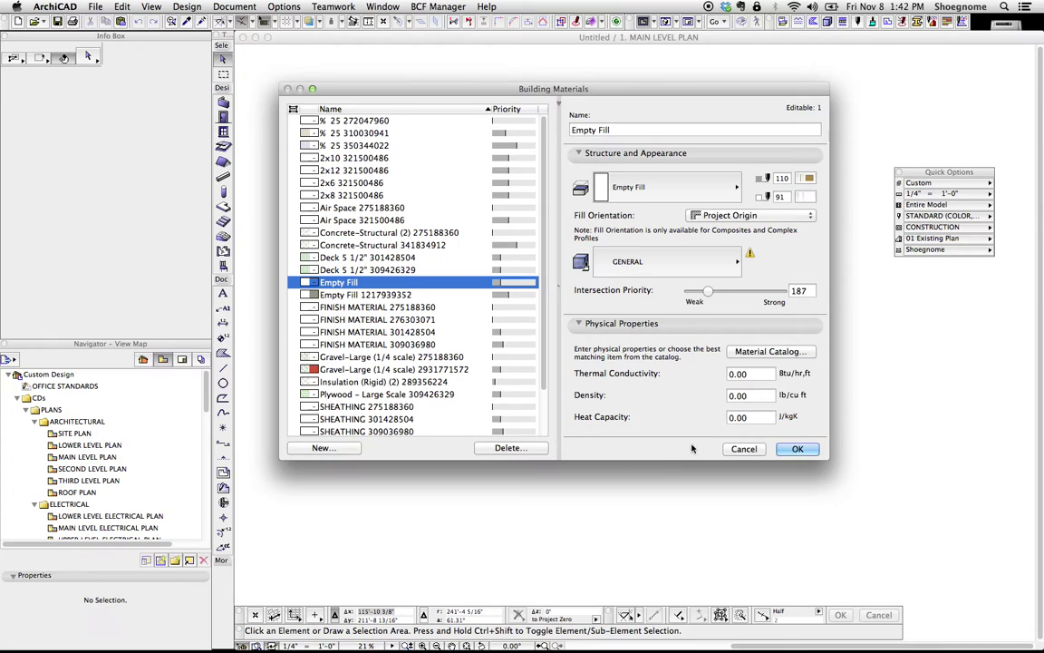
- Cancel without keeping the changes and open Shoegnome Template Converted's Building Materials
click(743, 448)
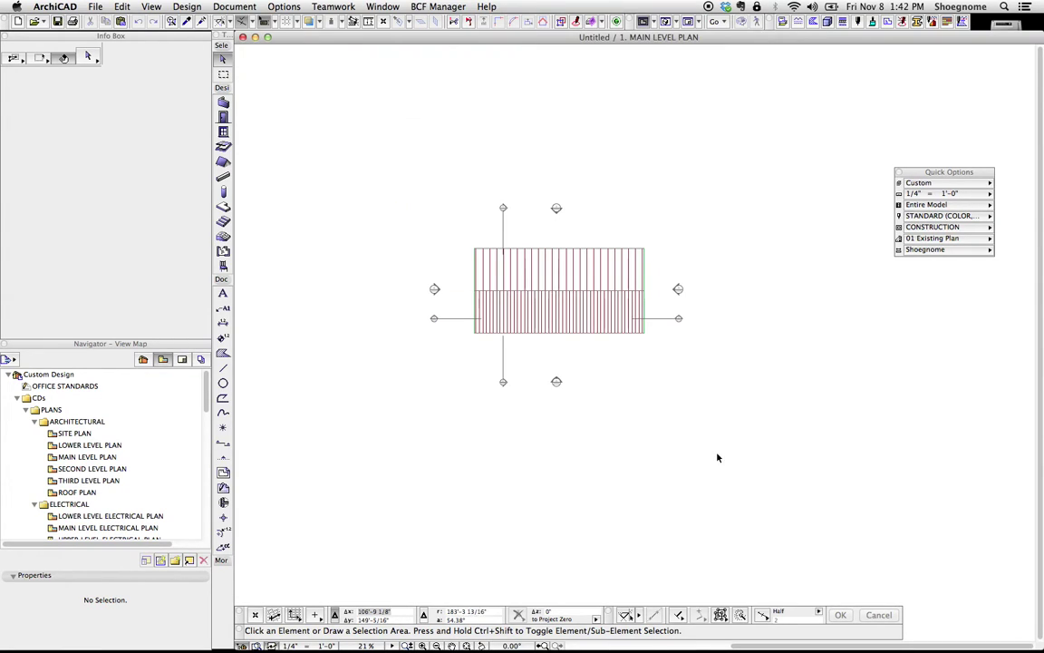
mouse_move(704, 645)
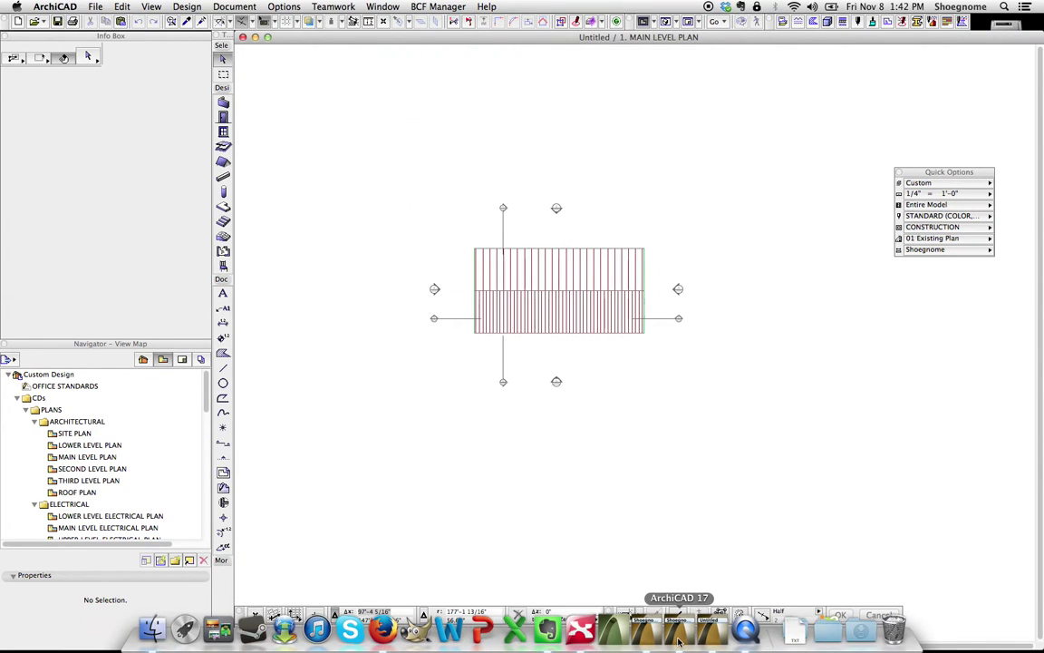
click(678, 639)
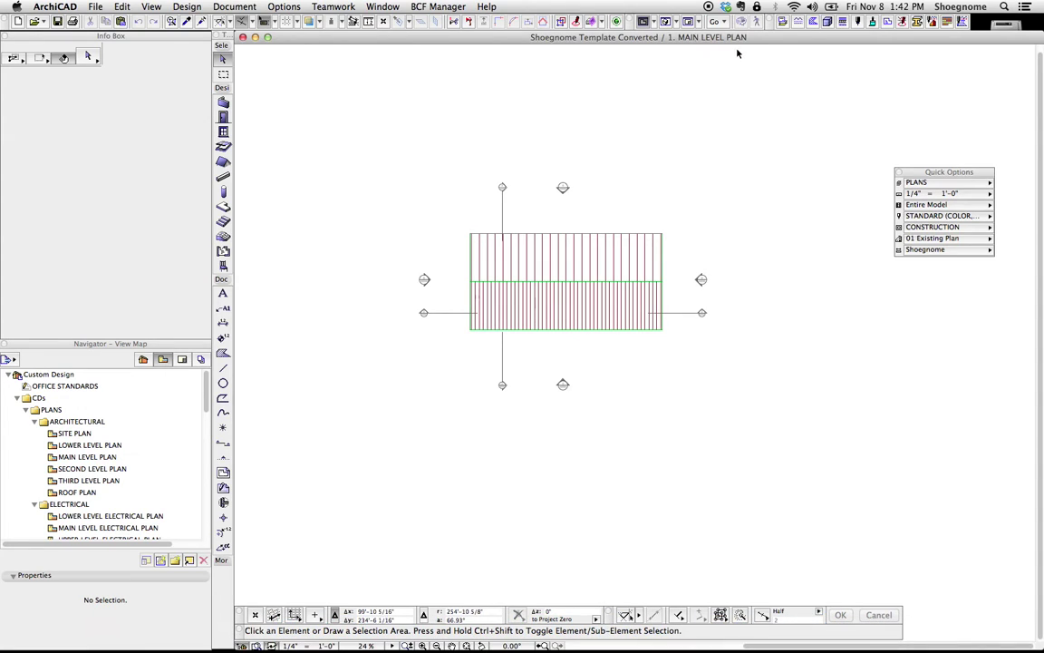
click(827, 23)
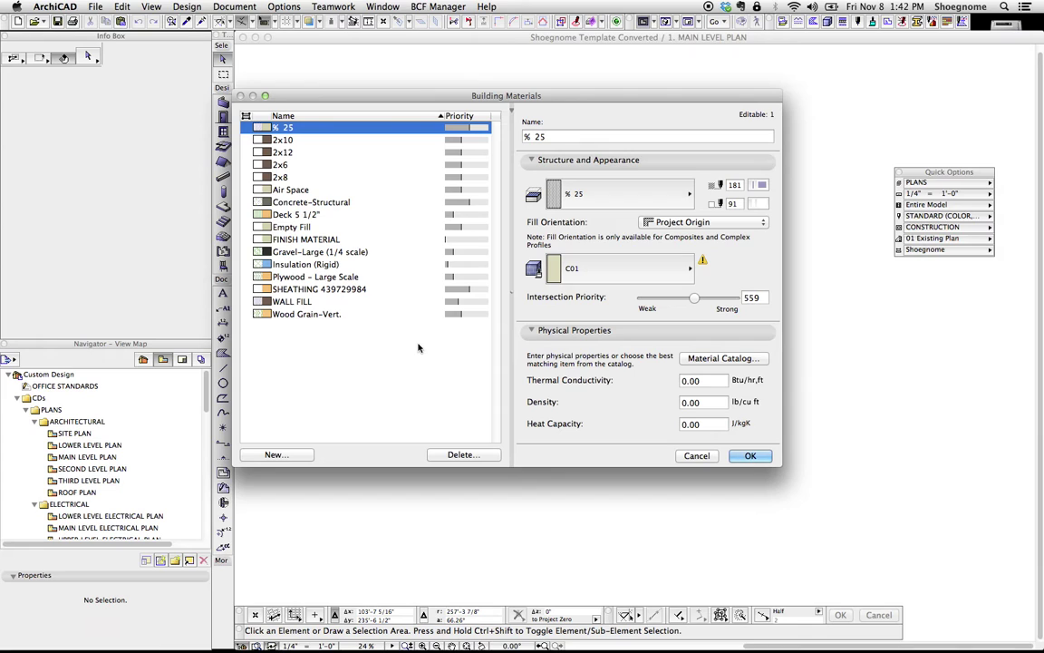
- Scroll the Untitled project's long materials list, then return to the converted template
mouse_move(626, 646)
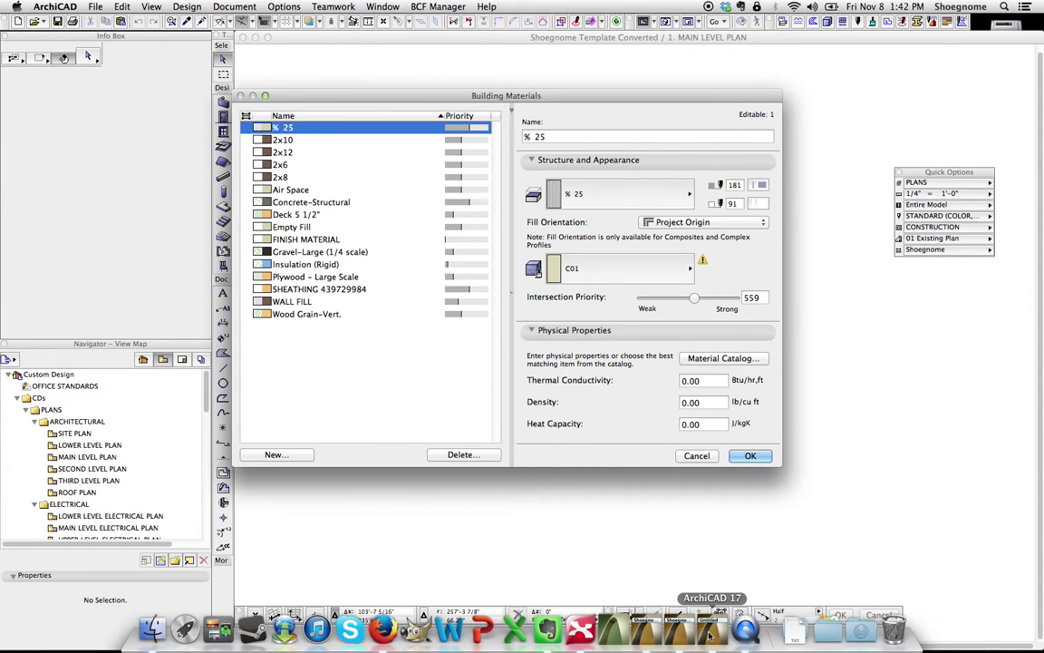
click(709, 635)
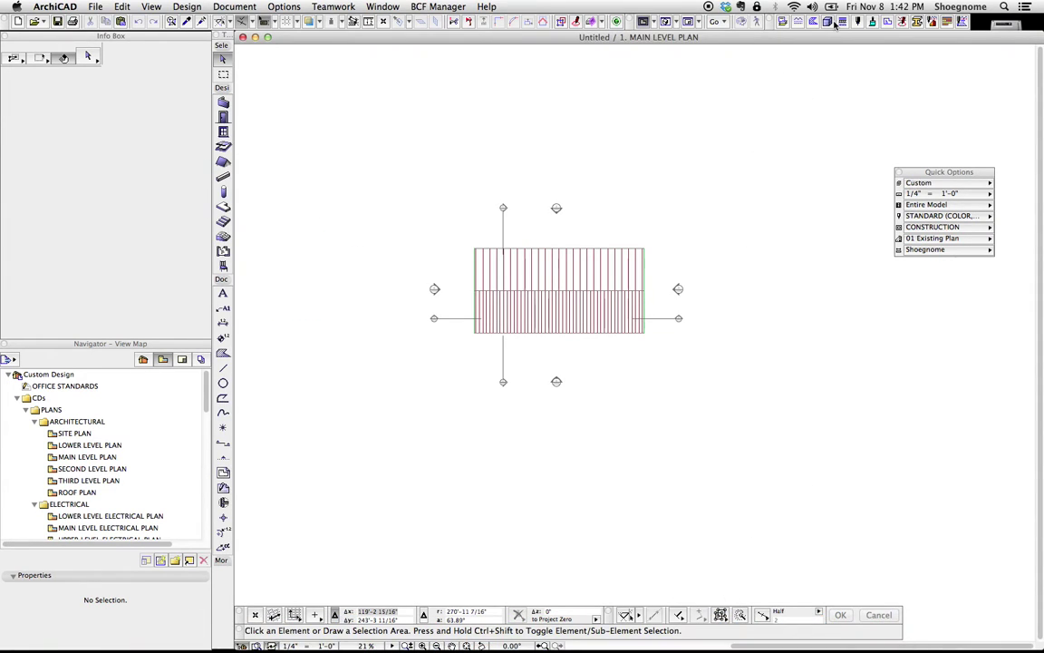
click(828, 23)
scroll(389, 263, down, 3)
scroll(418, 366, up, 1)
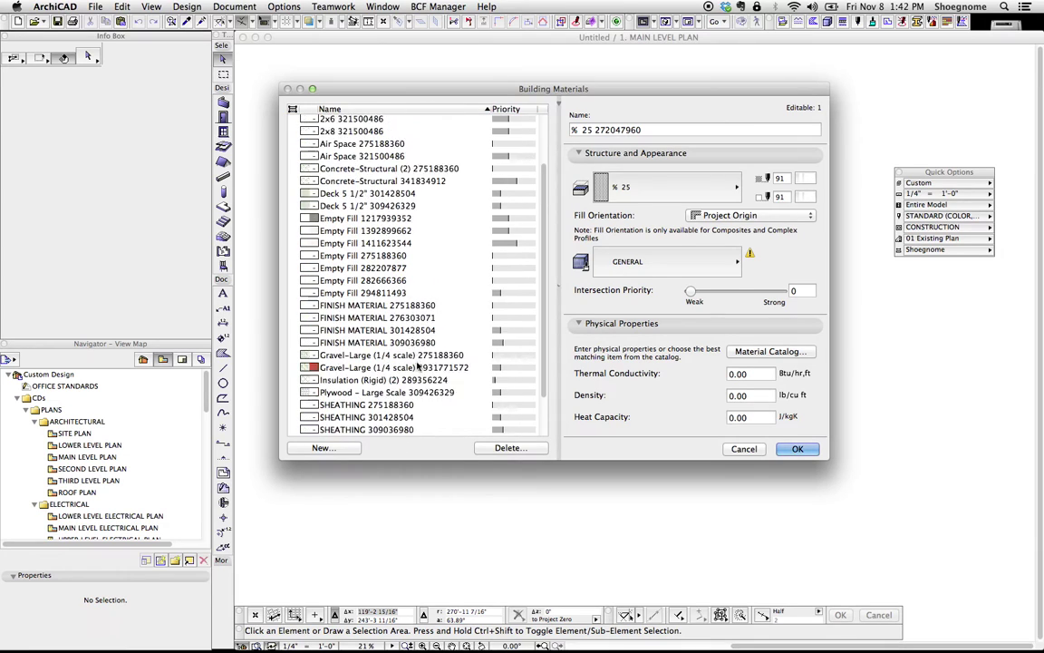
scroll(418, 366, up, 2)
scroll(394, 299, down, 4)
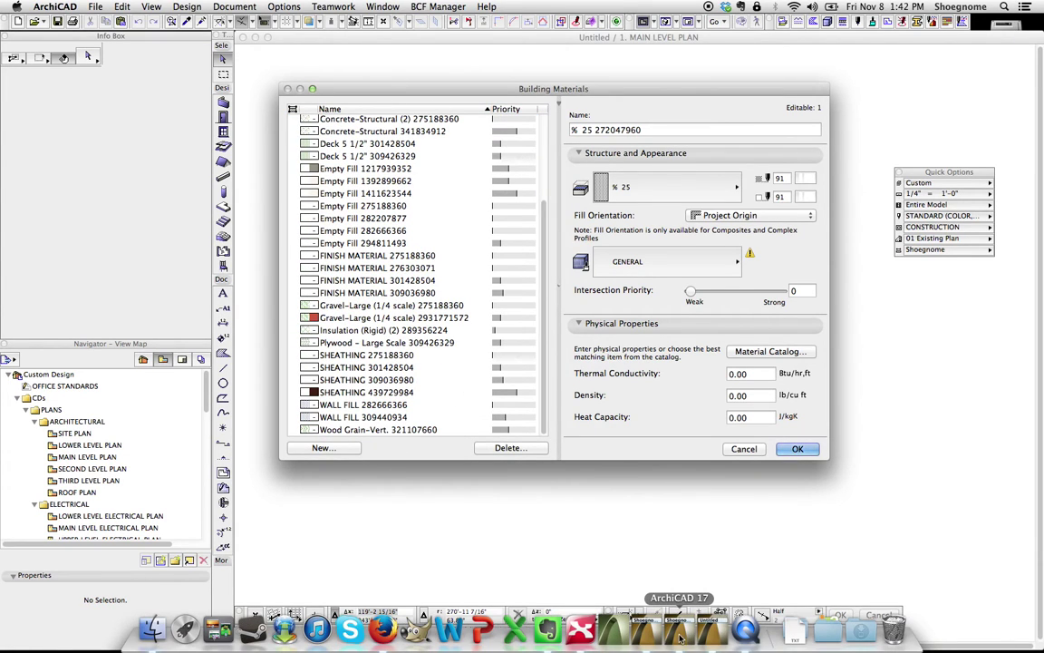
click(680, 636)
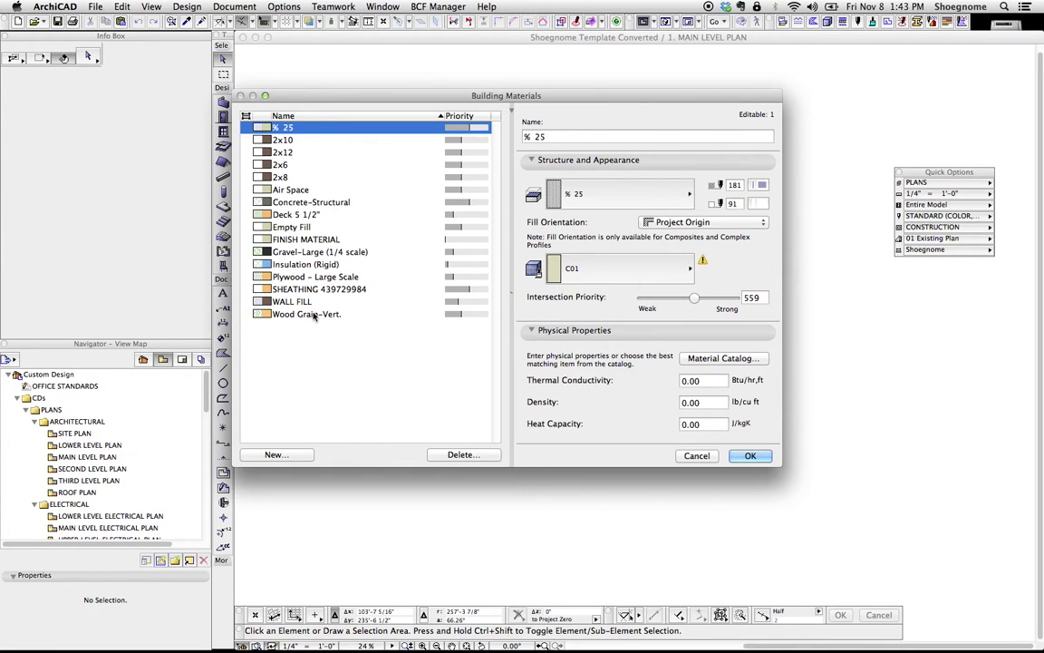
- Select and deselect all 16 materials, then cancel the Building Materials dialog
shift+click(315, 315)
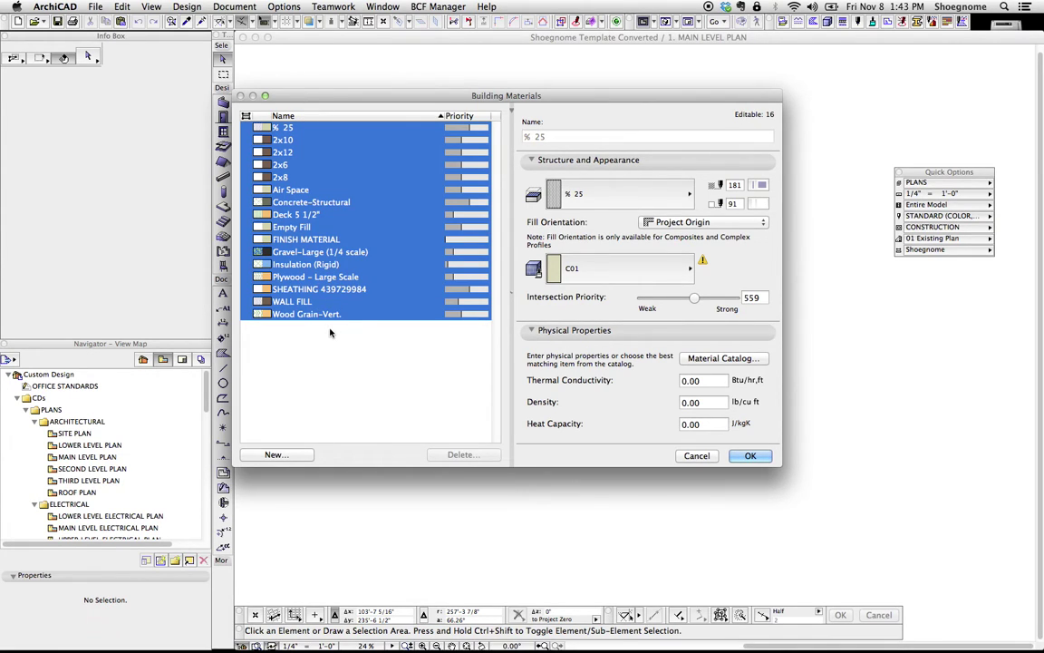
click(330, 333)
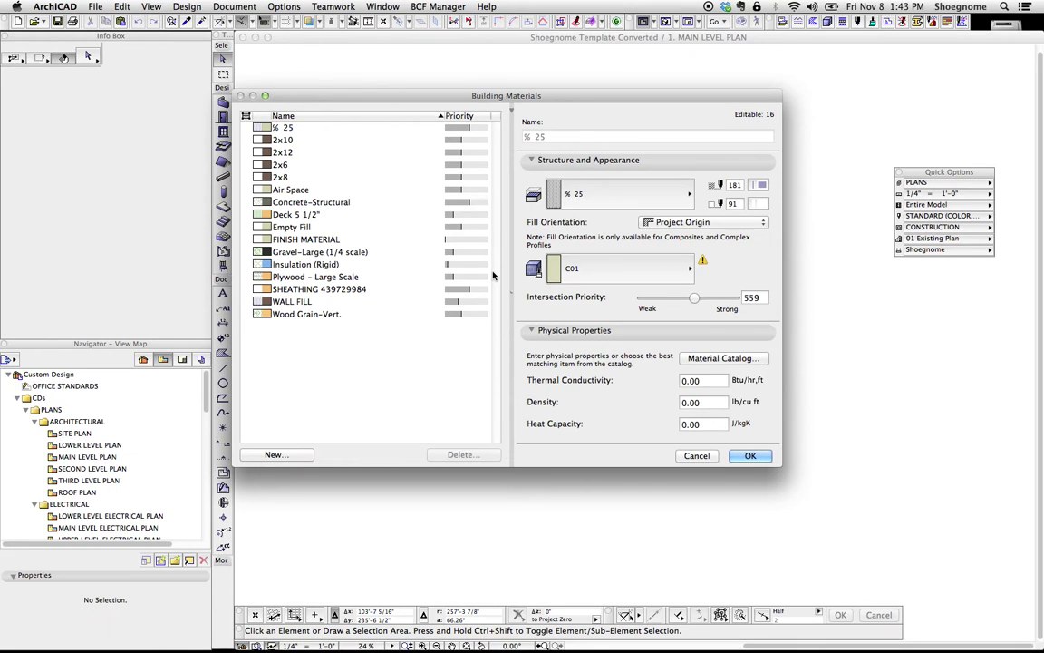
click(750, 455)
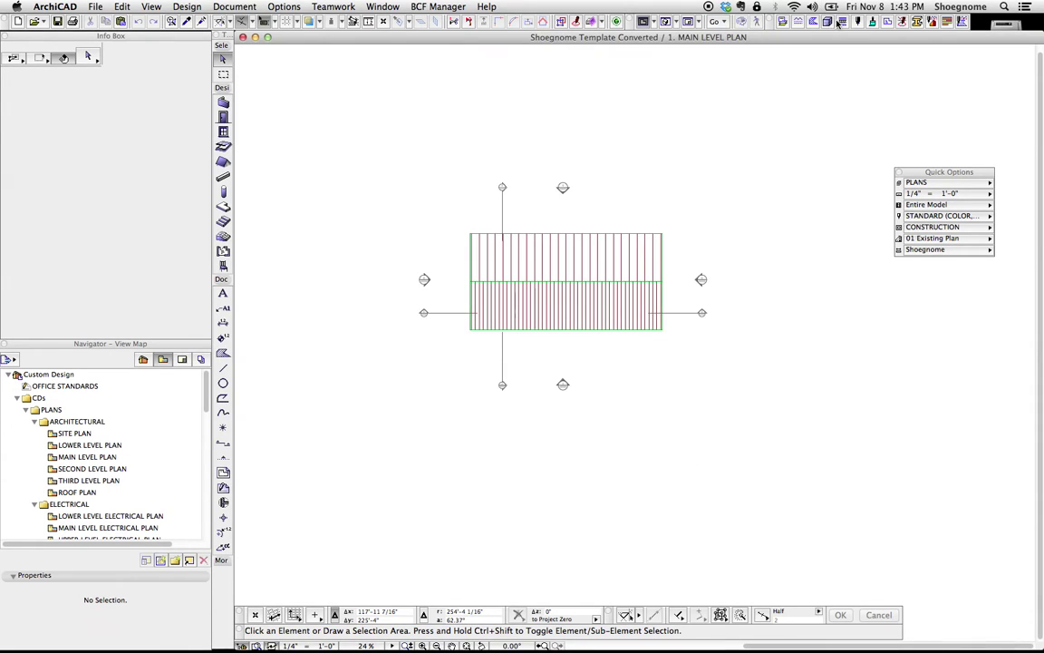
click(837, 22)
click(468, 139)
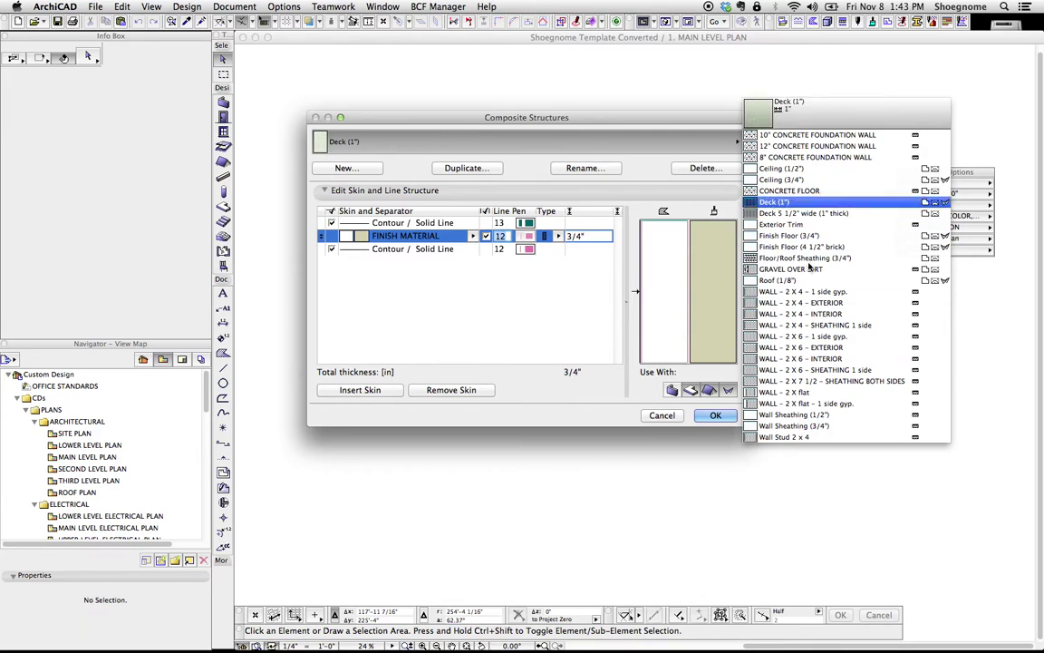
click(780, 302)
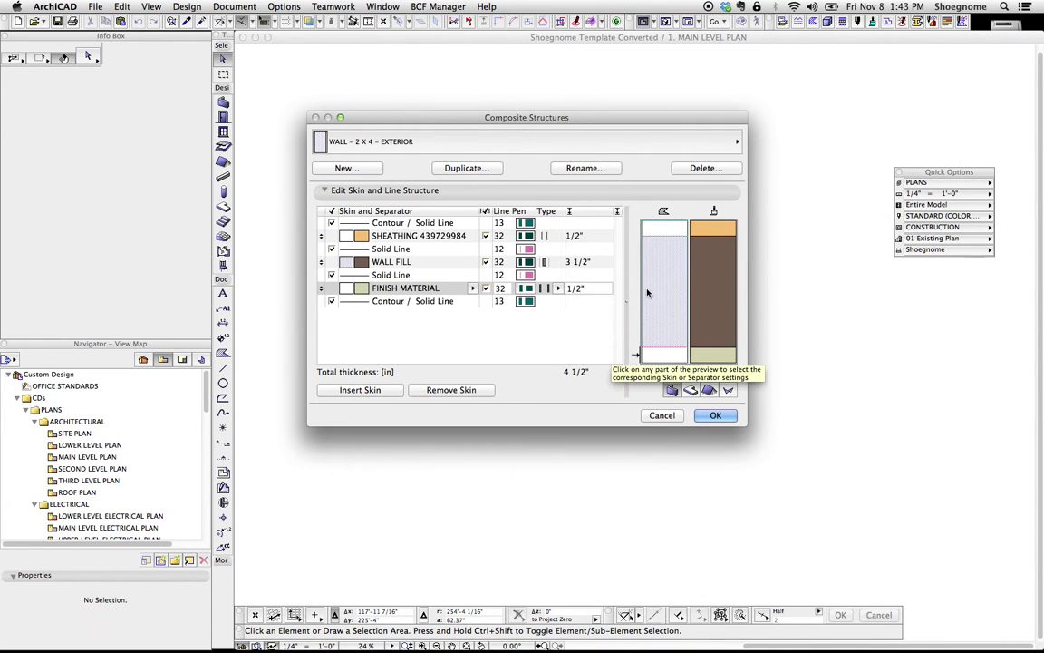
click(399, 262)
click(414, 238)
click(414, 238)
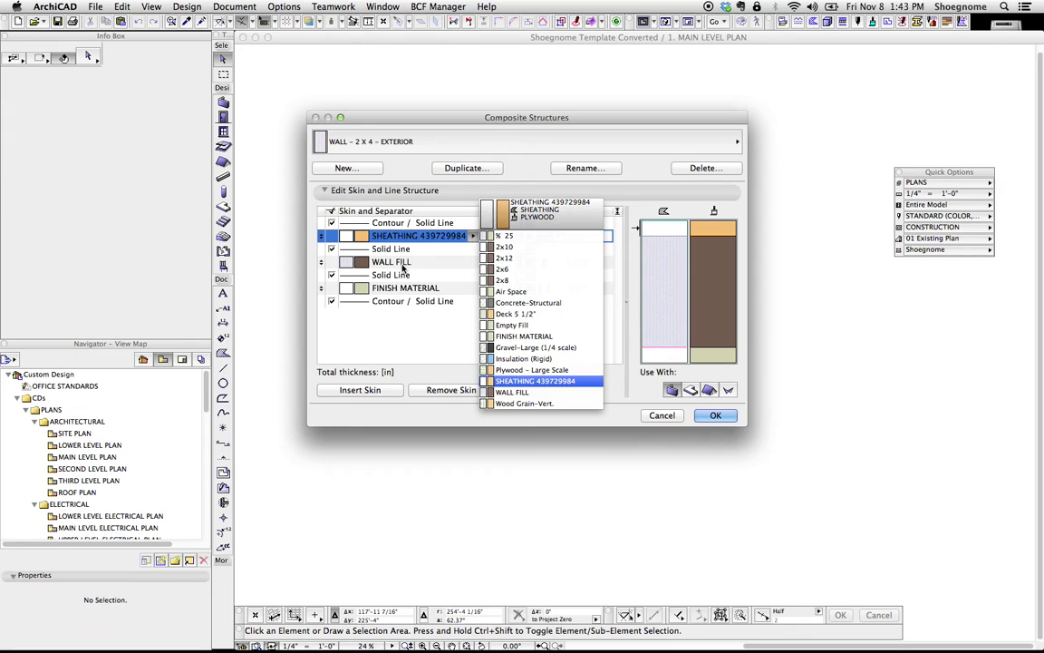
click(414, 247)
click(405, 288)
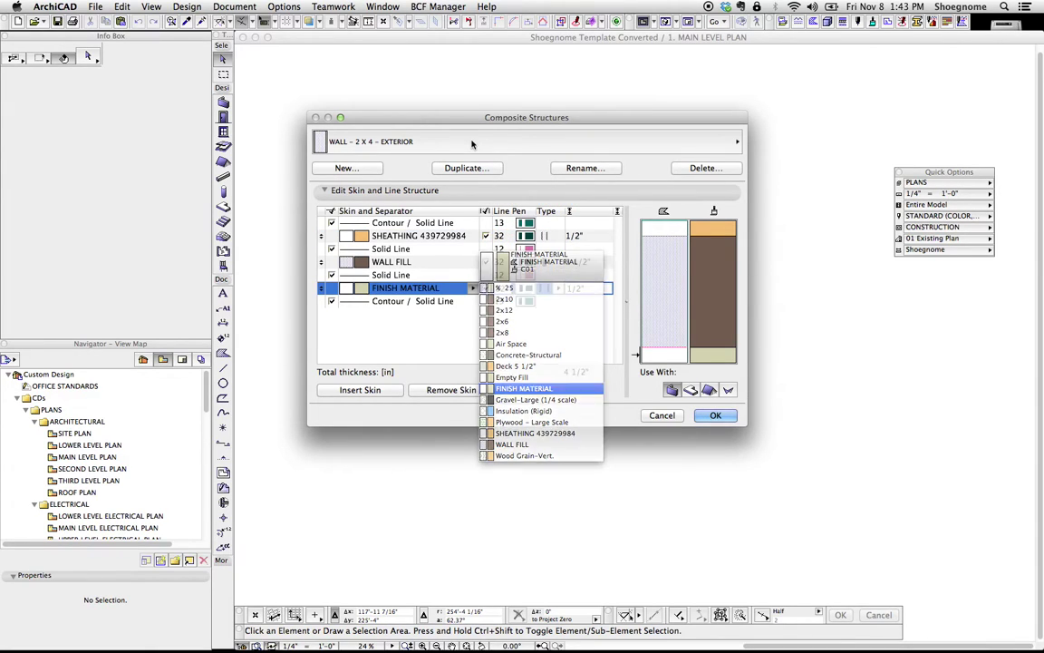
click(454, 195)
click(441, 141)
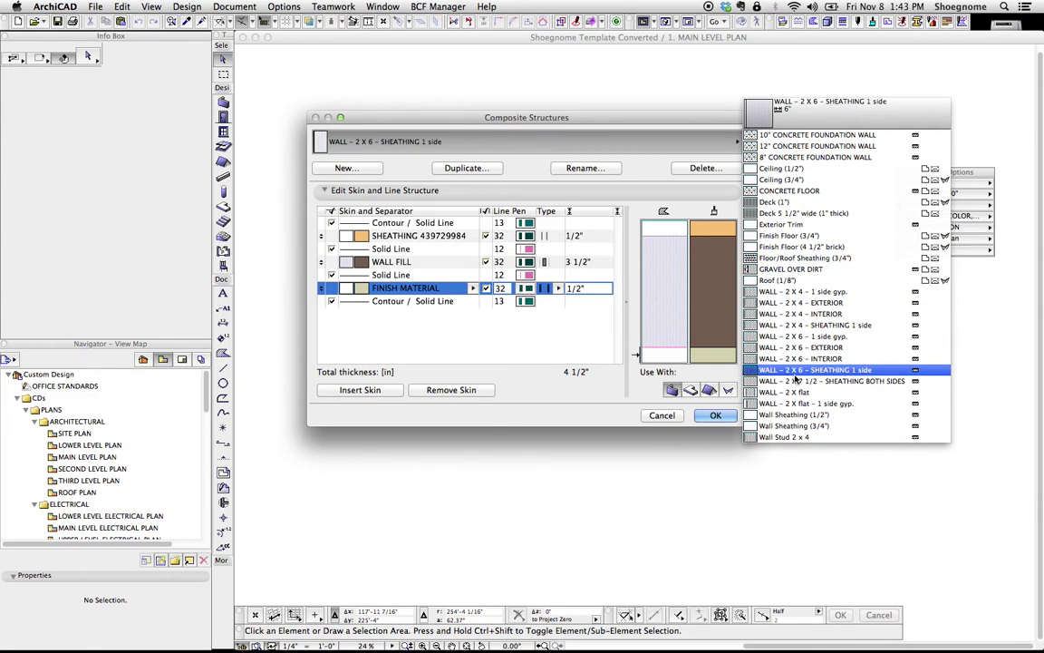
click(810, 404)
click(526, 141)
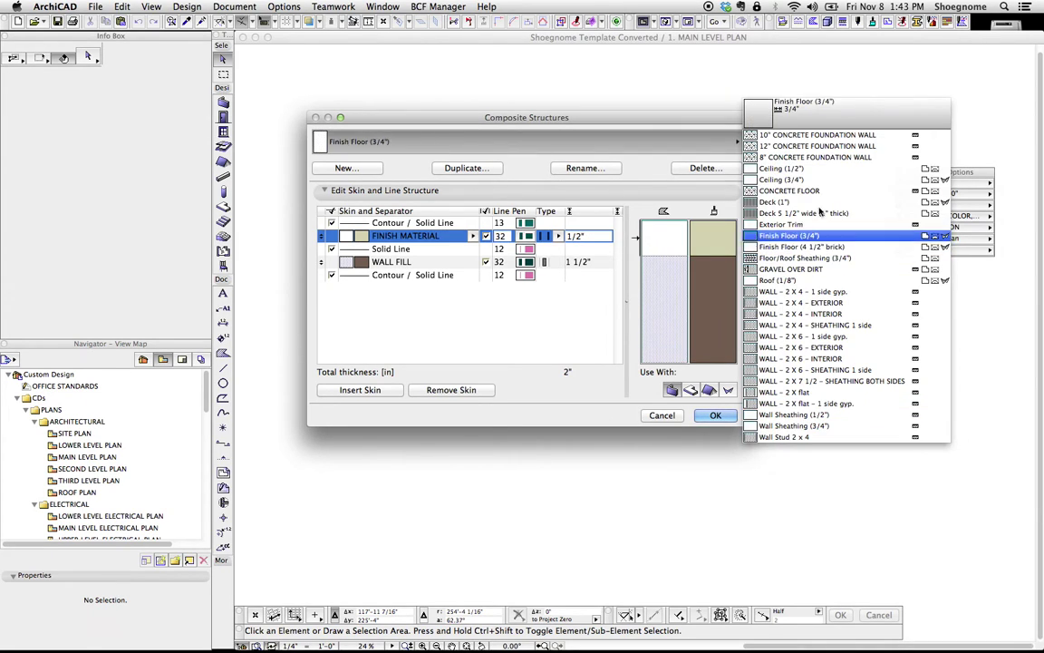
click(782, 180)
click(662, 415)
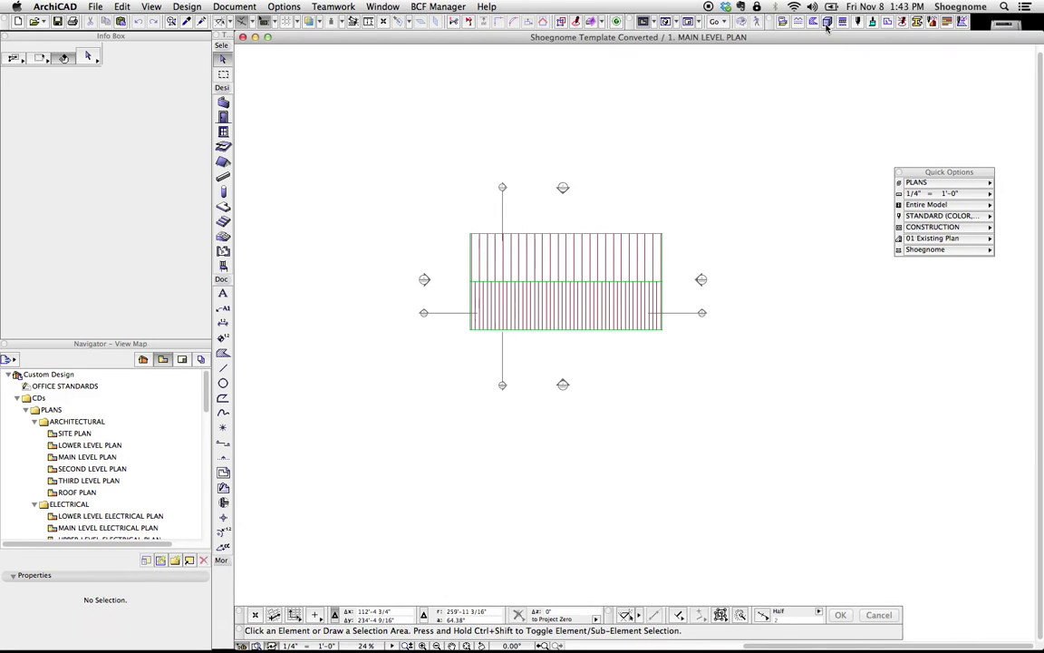
click(743, 21)
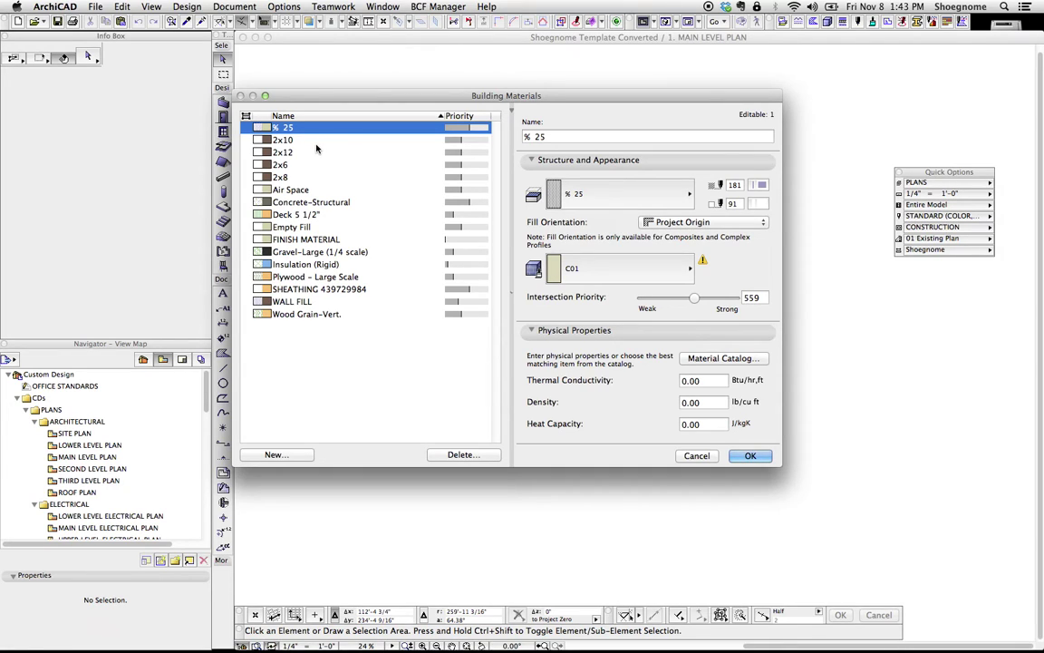
- Step from 2x10 past Concrete-Structural down to SHEATHING 439729984's settings
click(281, 140)
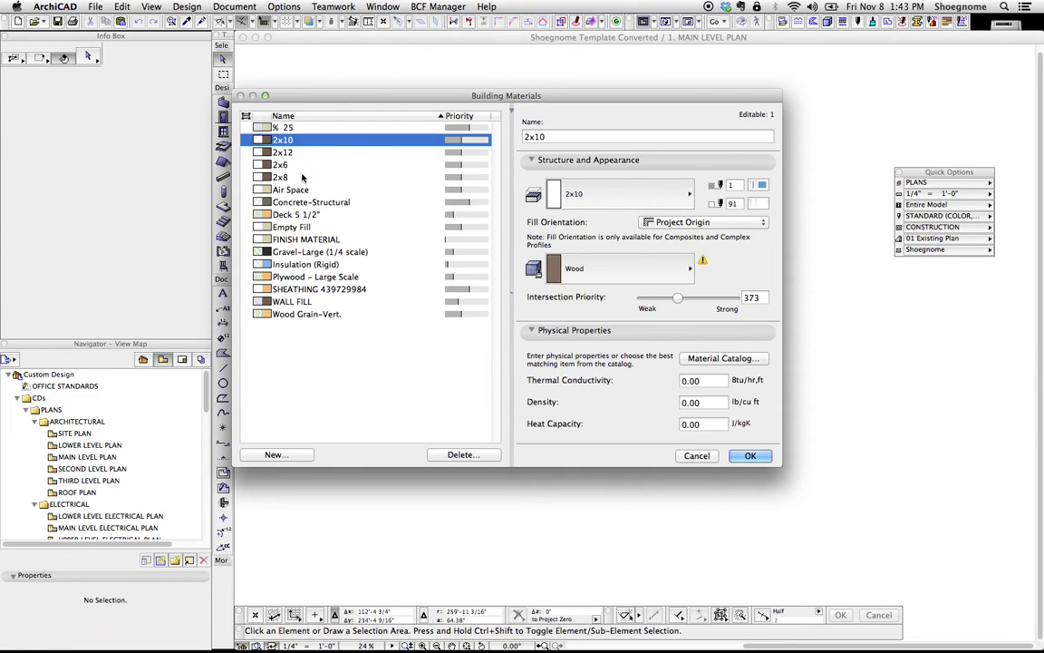
key(Down)
key(Down)
key(Down)
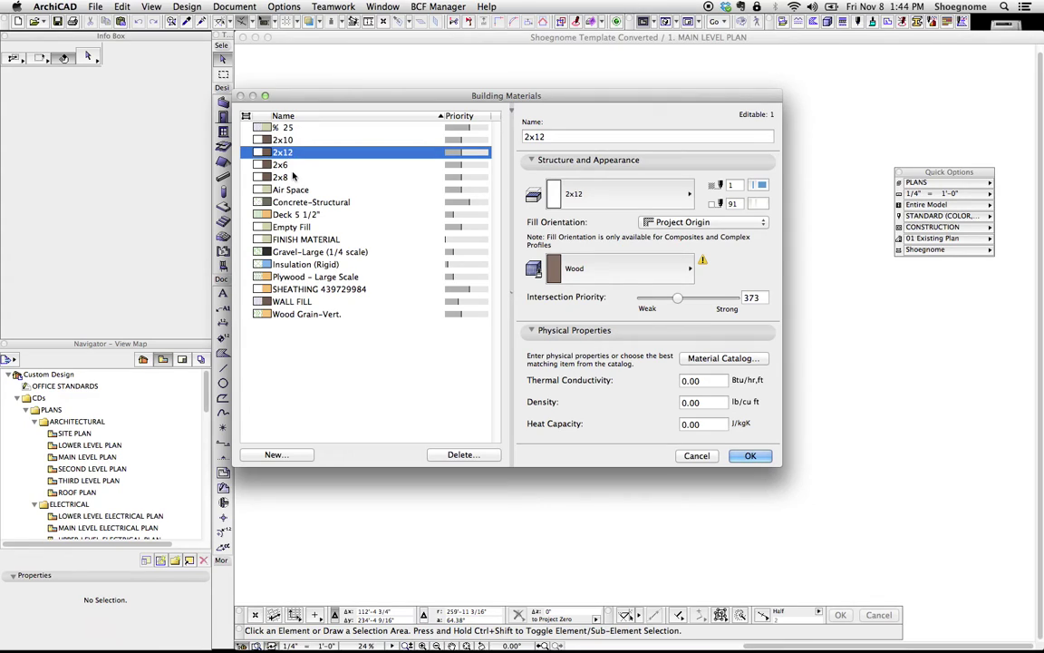
key(Down)
key(Down)
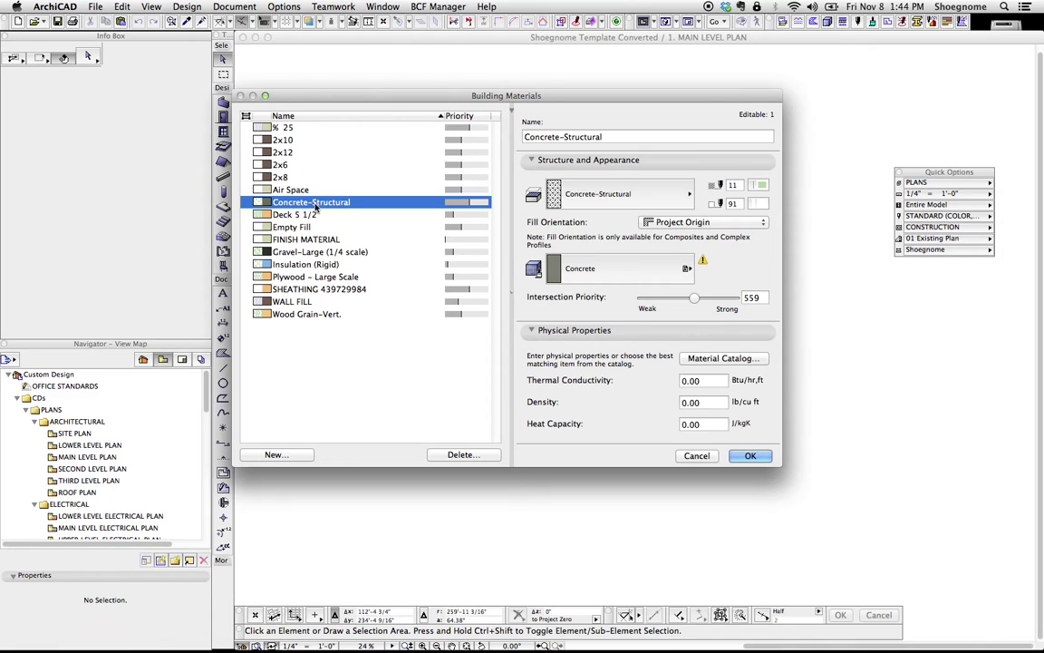
drag(363, 103, 417, 90)
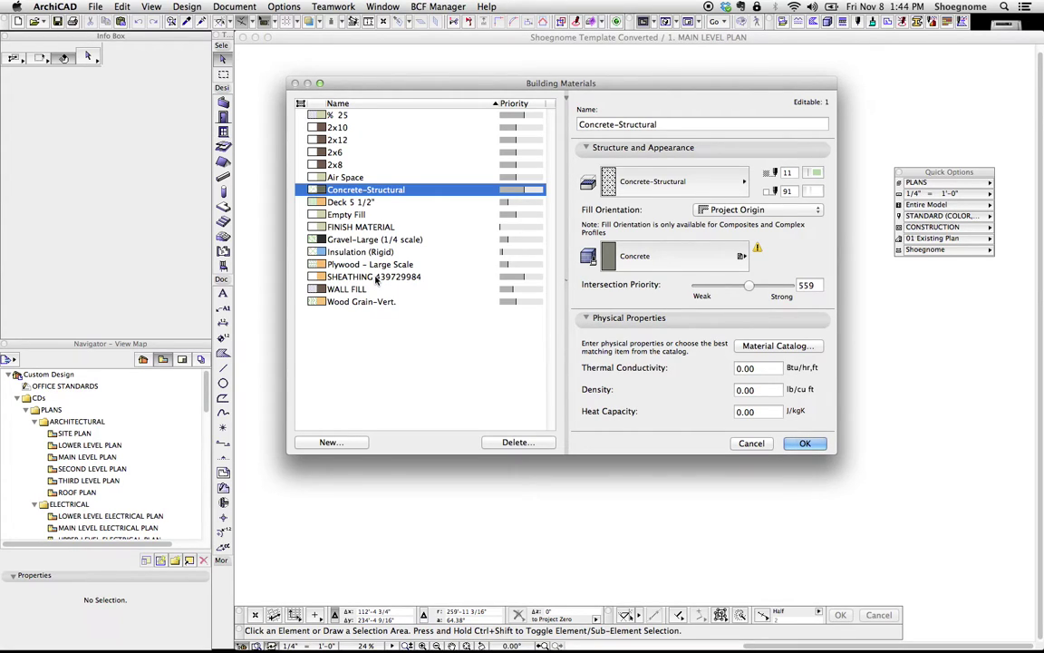
click(376, 276)
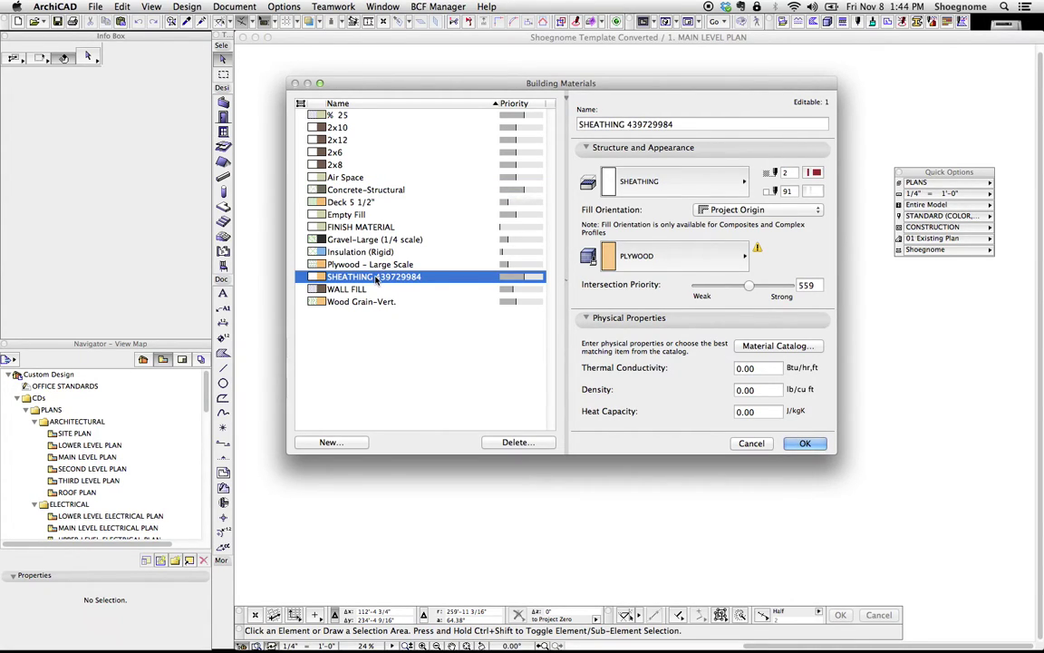
- Replace the name 'SHEATHING 439729984' with 'SHEATHING'
triple_click(624, 127)
text(SHEATHING)
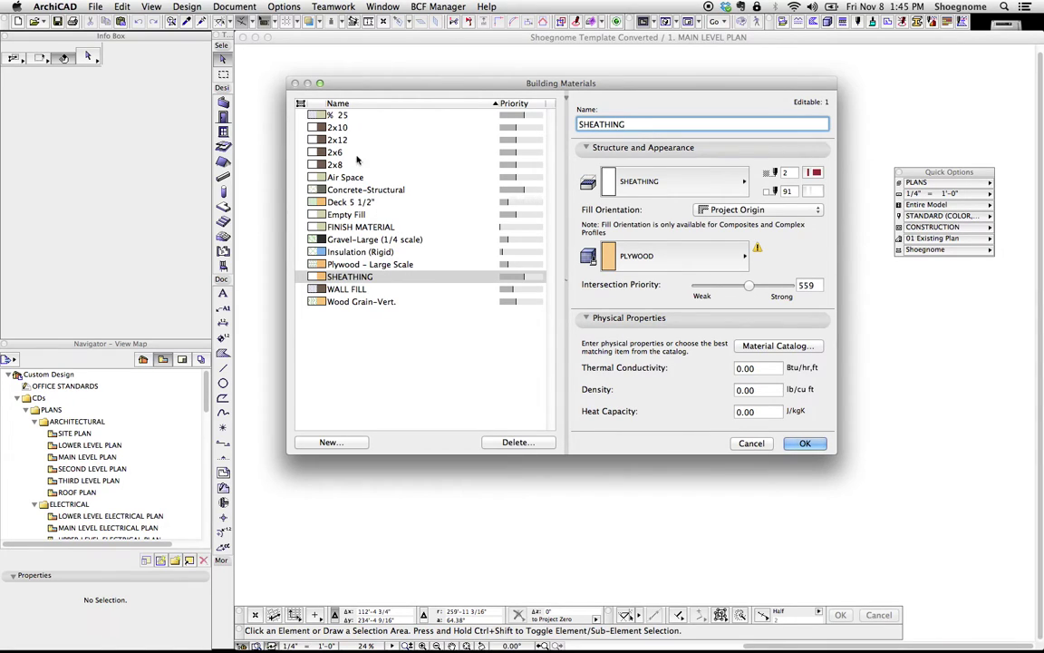
- Review % 25, Empty Fill, Air Space, Insulation (Rigid) and Plywood, then switch to Shoegnome Template
click(346, 117)
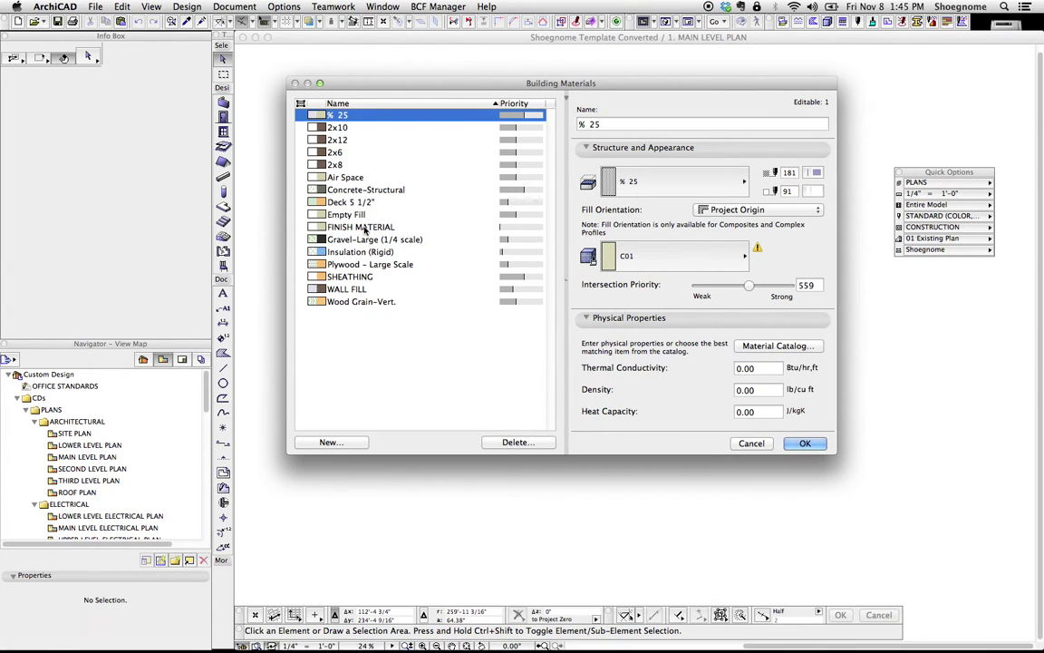
click(332, 214)
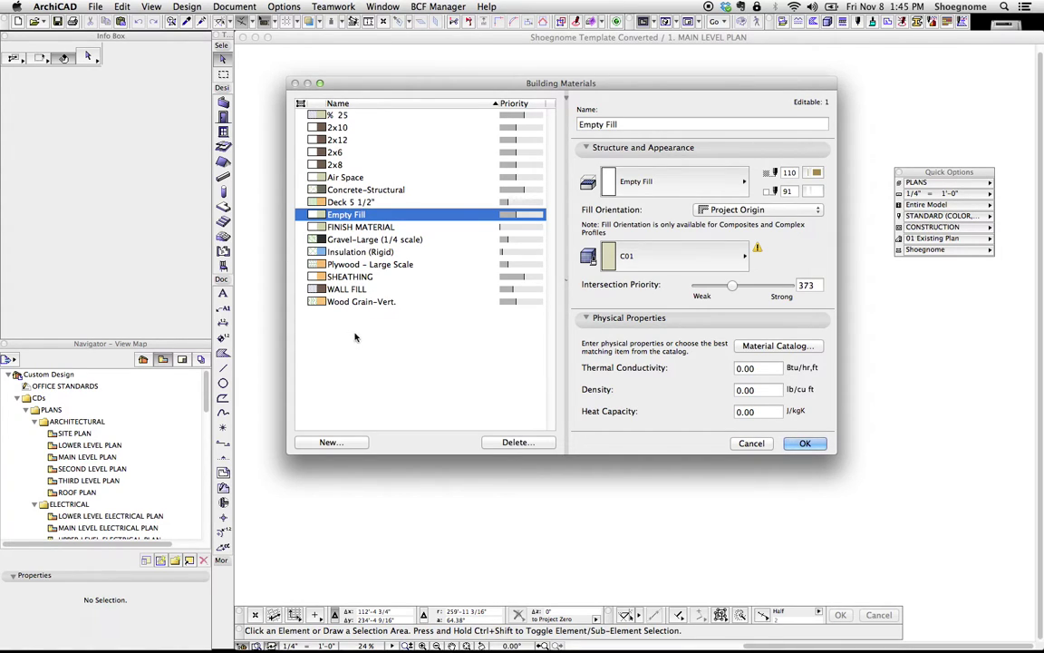
click(352, 180)
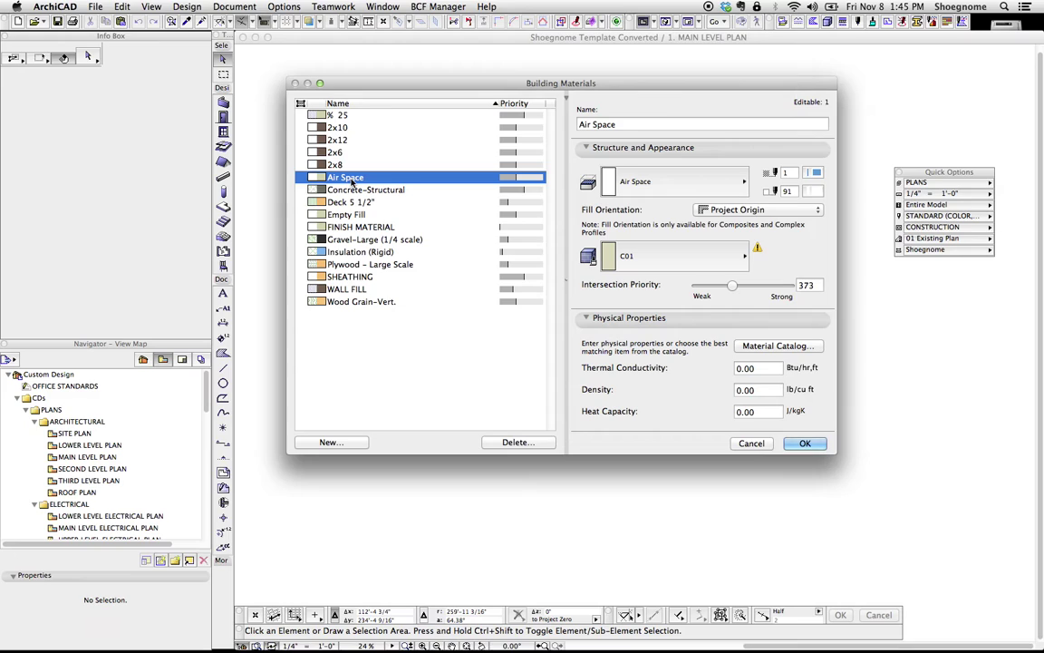
click(352, 252)
click(354, 264)
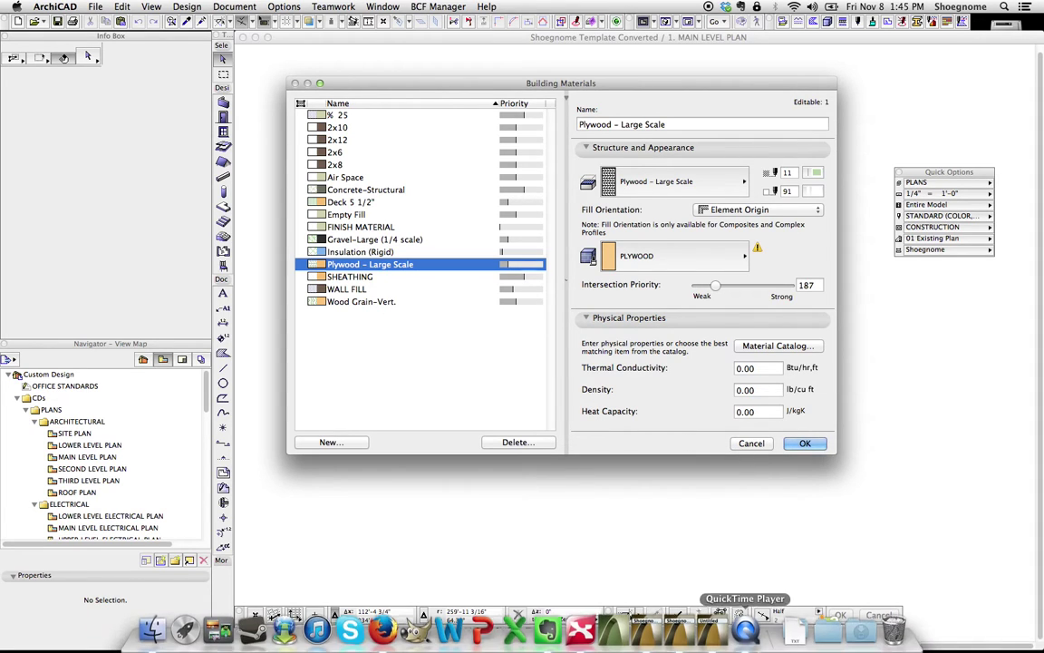
click(659, 625)
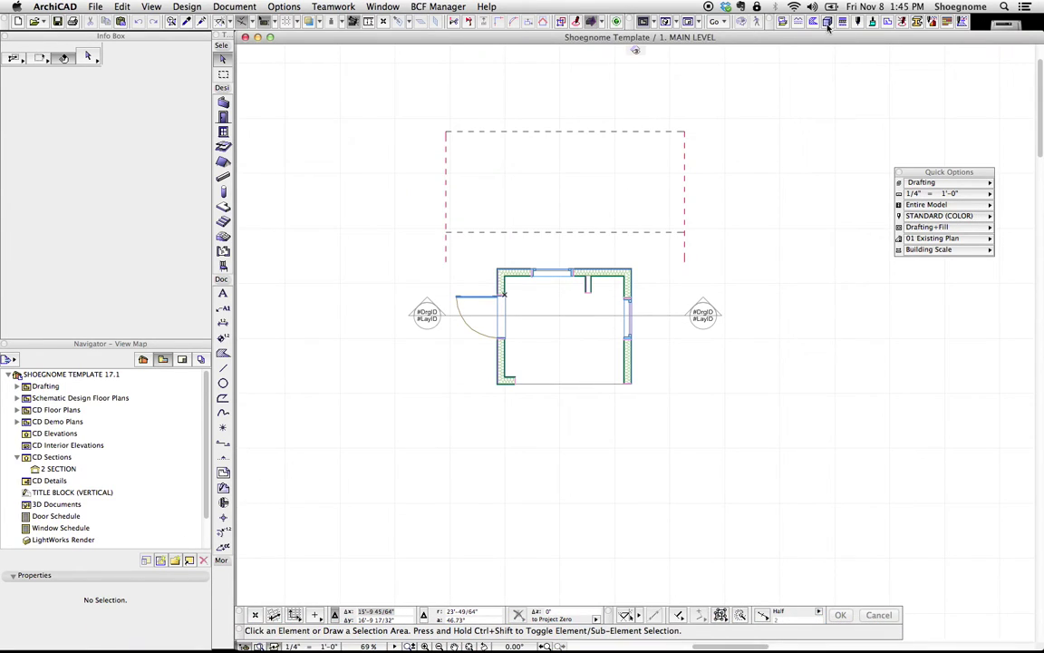
- Review Concrete Masonry Unit, Air Space, Insulation Foamboard, Wood Framing, Wood Flooring, Water, Insulation, Gypsum Board
click(743, 20)
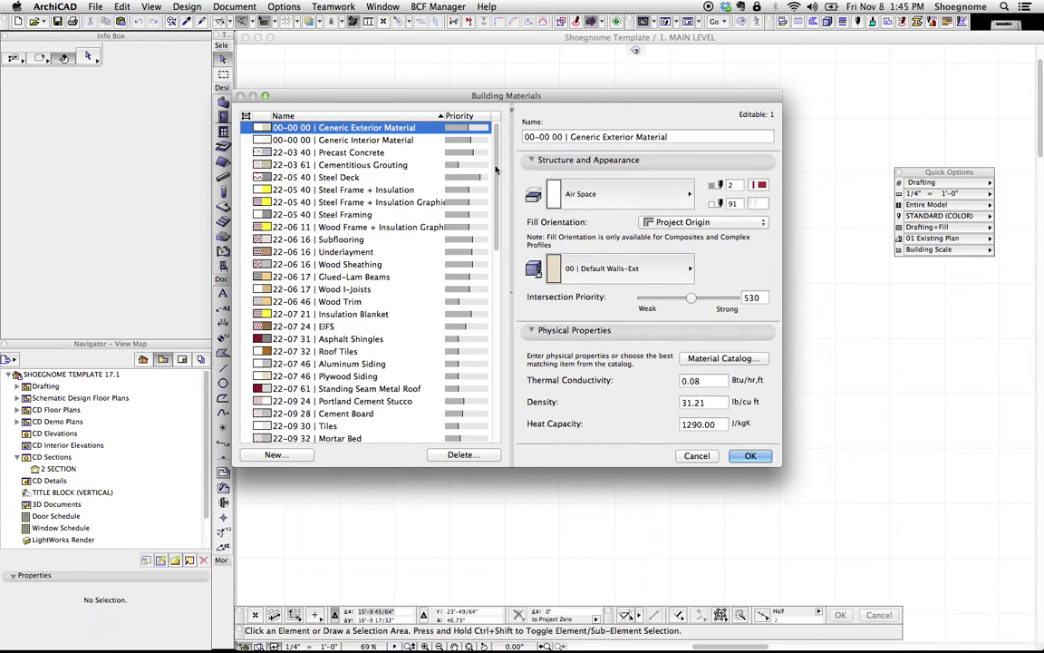
drag(496, 154, 497, 390)
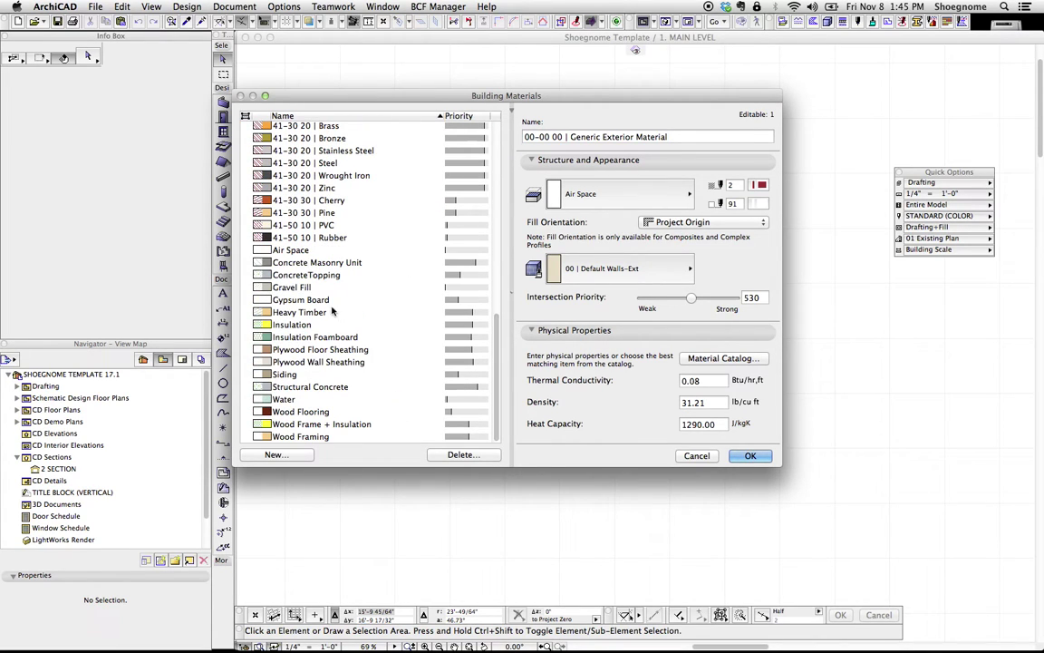
click(300, 262)
click(299, 251)
click(288, 336)
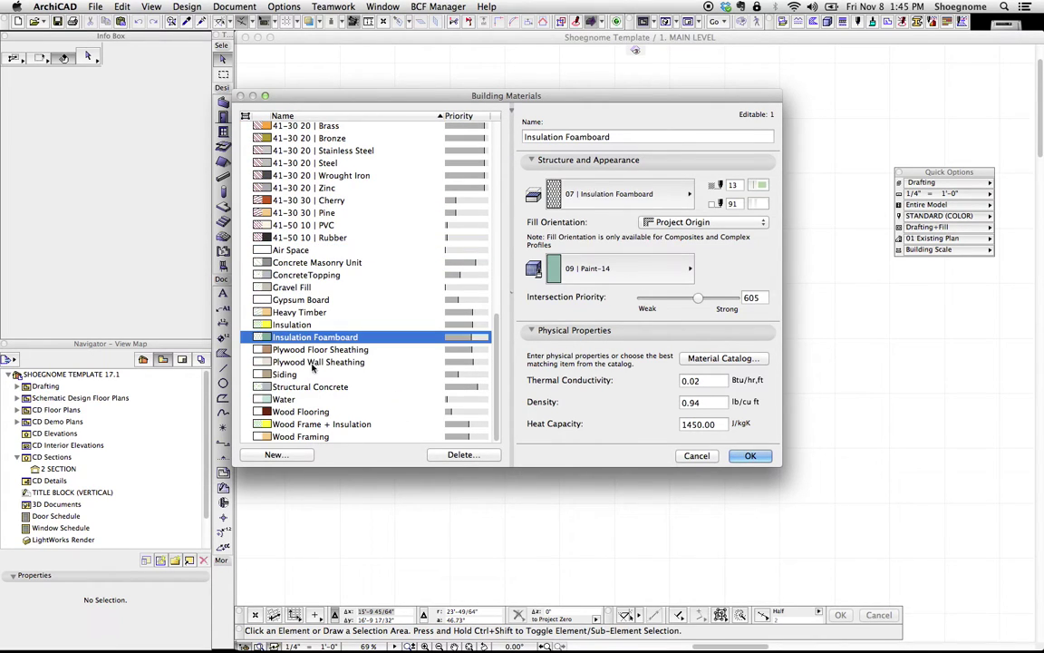
click(314, 439)
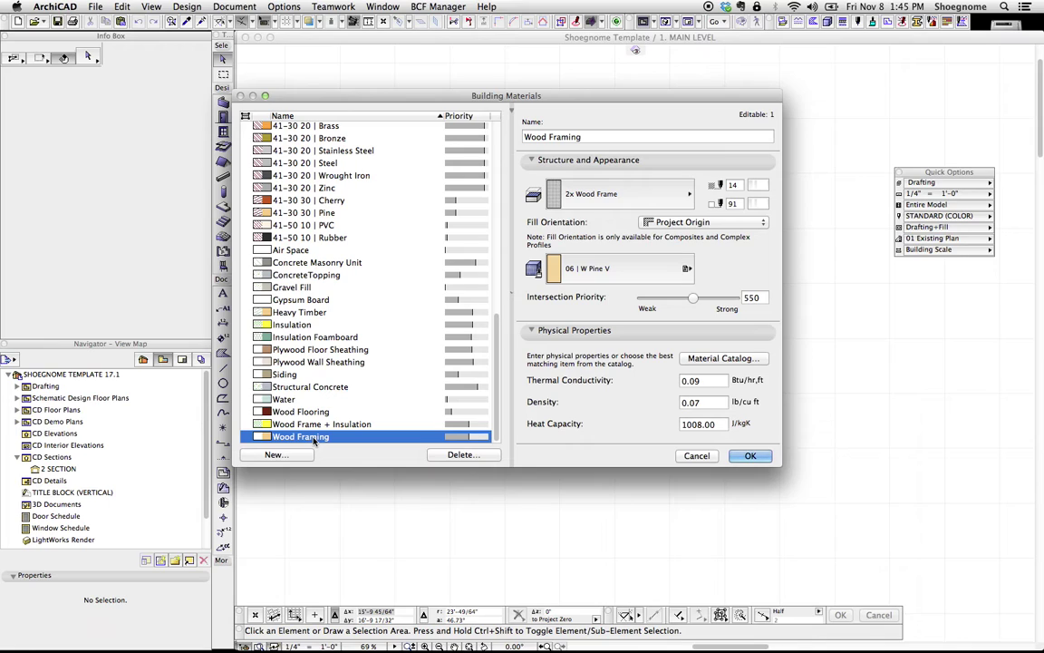
click(304, 413)
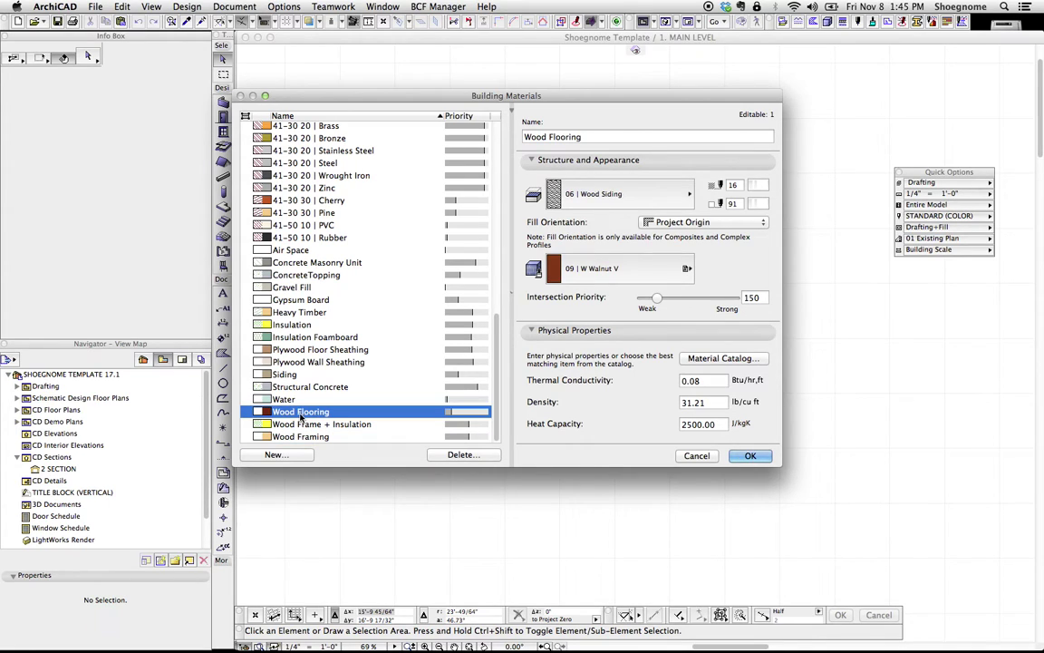
click(290, 400)
click(293, 325)
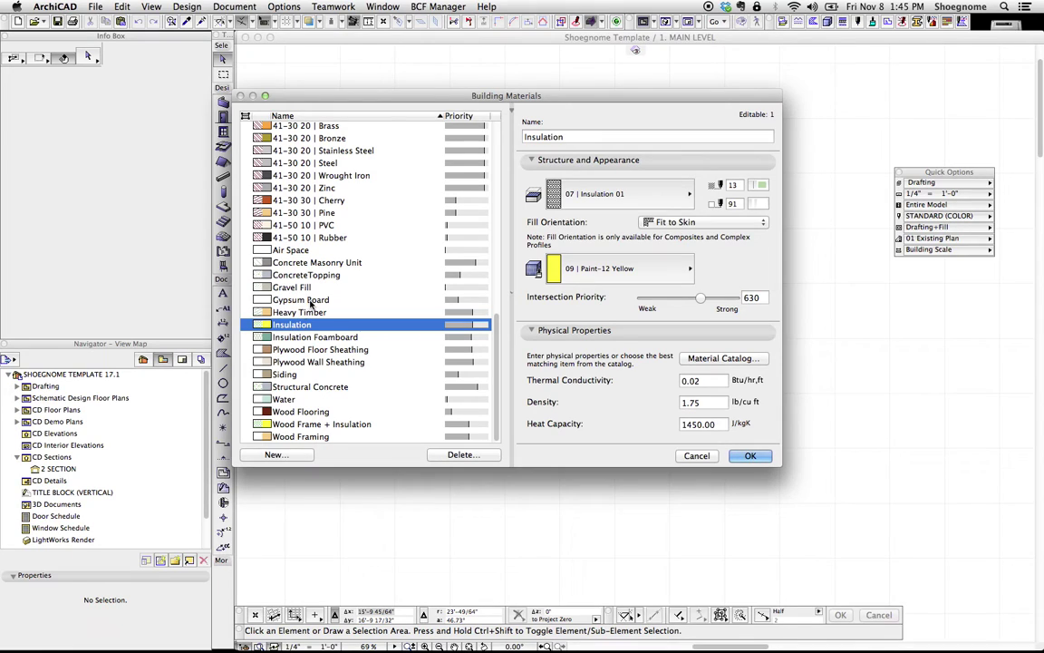
click(310, 301)
click(295, 326)
- Check the Wood Frame + Insulation skin material of WALL 2x6 - EXTERIOR without saving changes
mouse_move(465, 96)
mouse_down()
mouse_move(484, 574)
mouse_move(487, 218)
mouse_move(454, 94)
mouse_up()
click(739, 453)
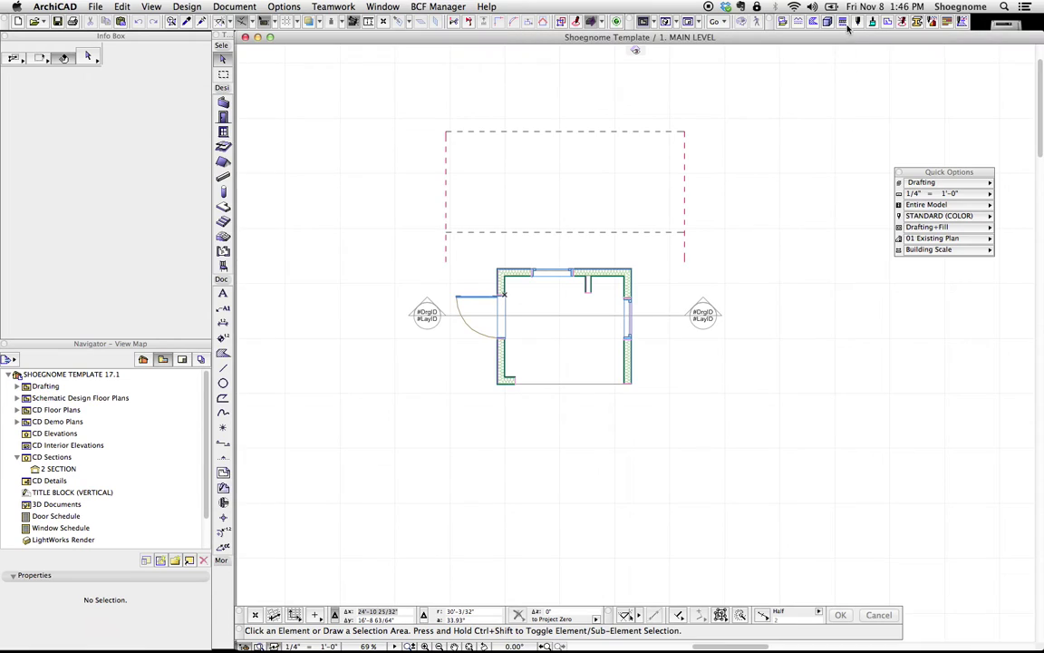
click(759, 21)
click(517, 143)
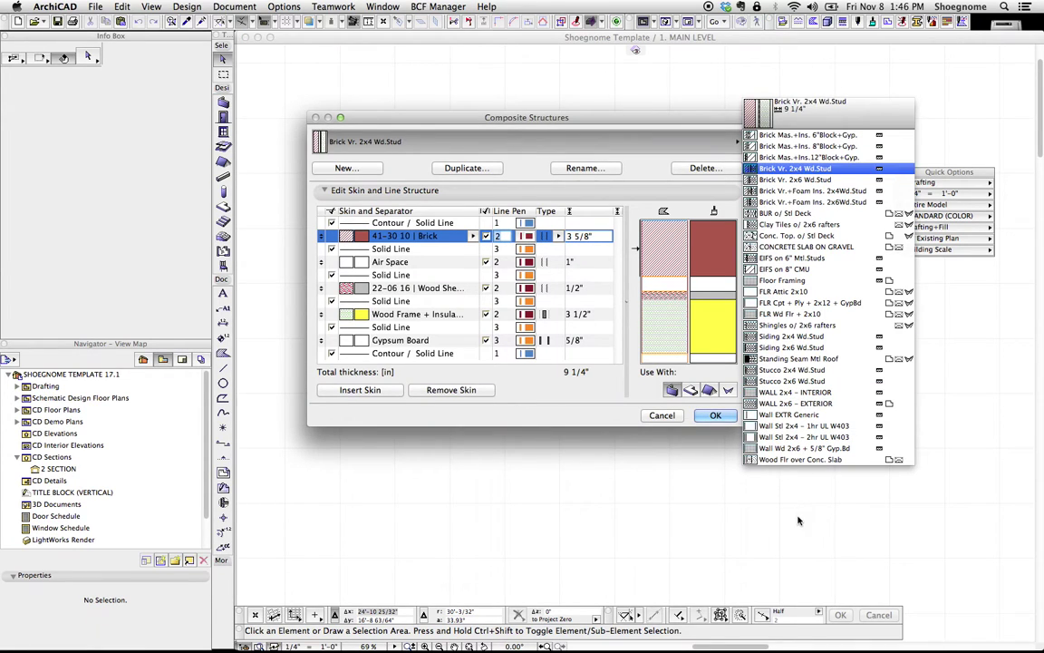
click(794, 400)
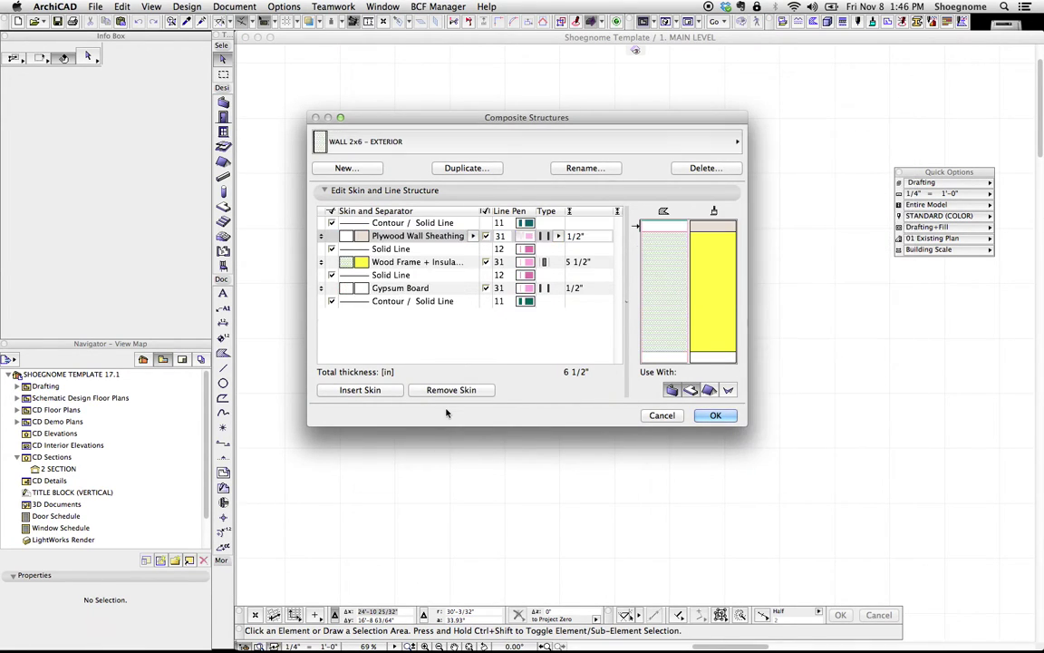
click(407, 262)
click(413, 262)
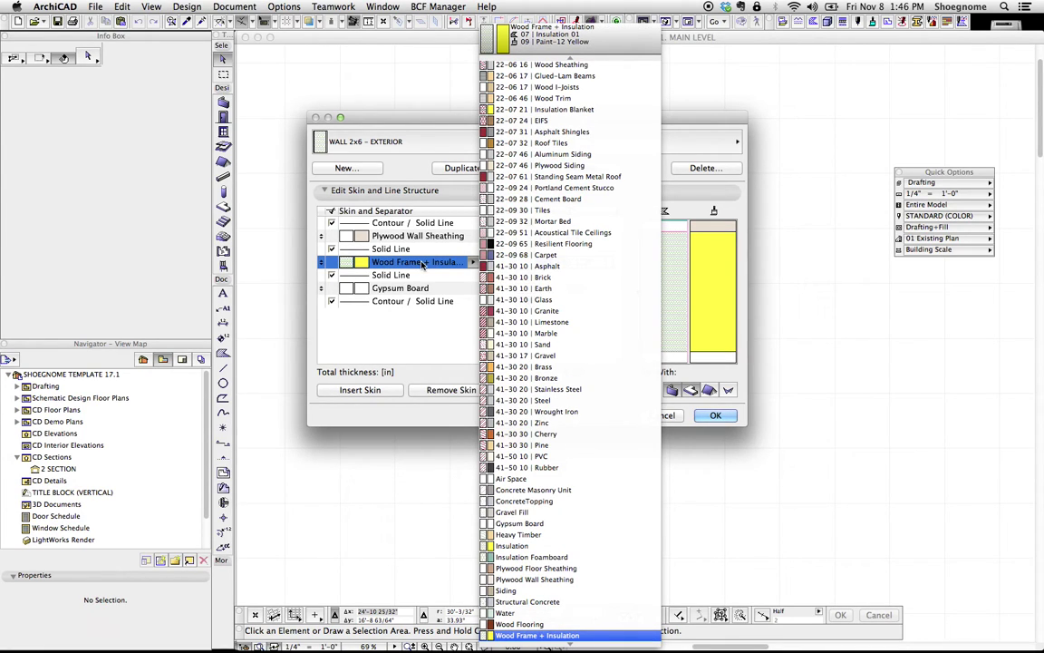
key(Escape)
click(675, 417)
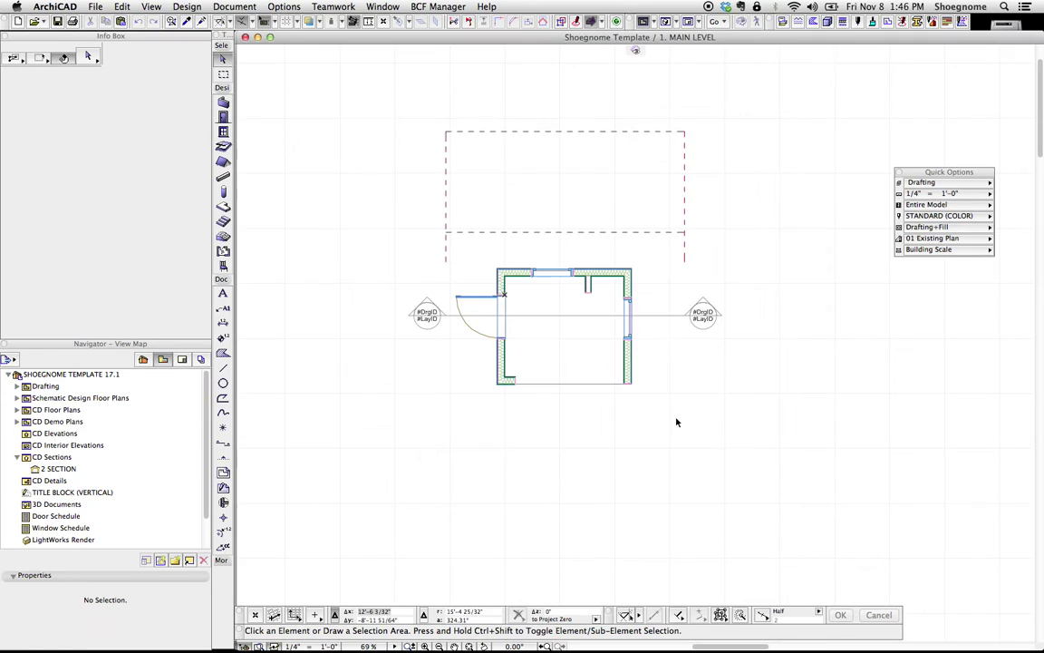
- Zoom in on the exterior wall's insulation fill, then reopen Building Materials
scroll(630, 292, up, 8)
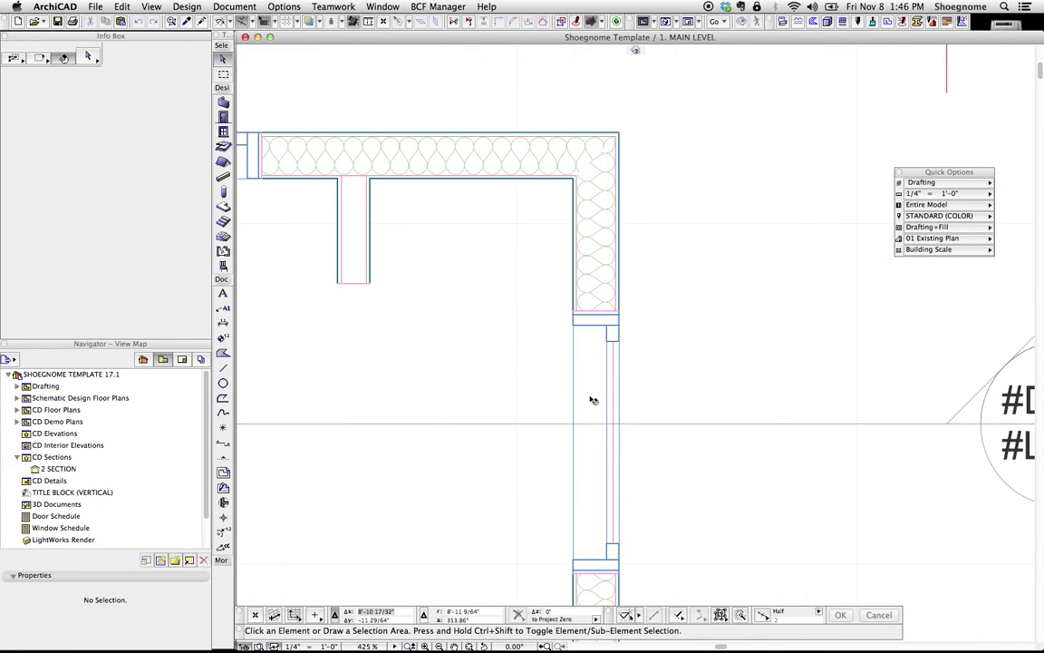
scroll(593, 400, down, 5)
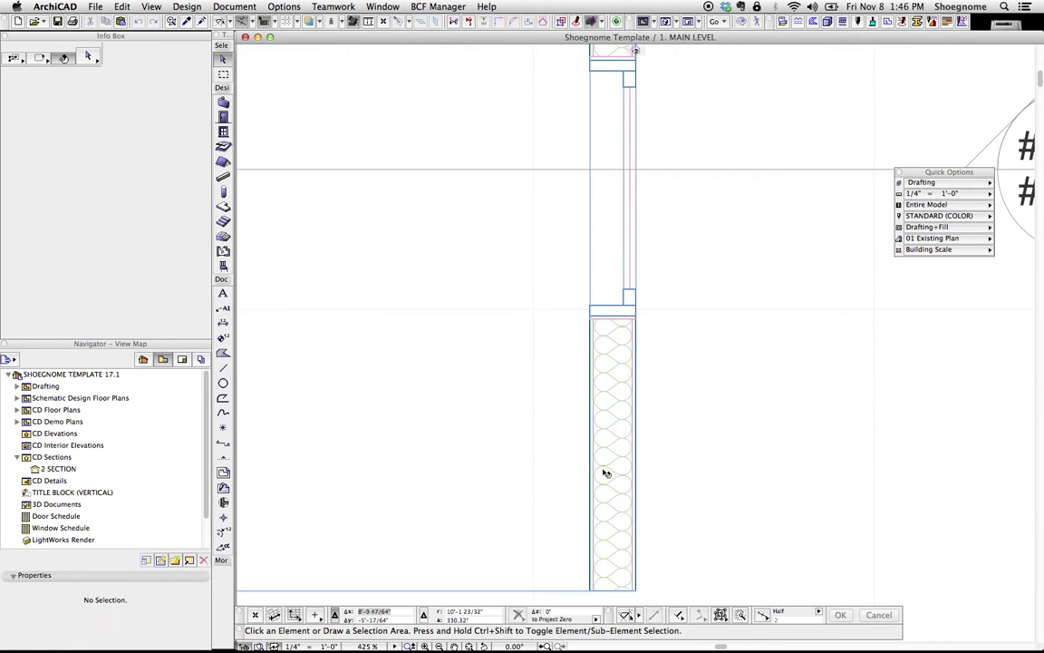
mouse_move(611, 387)
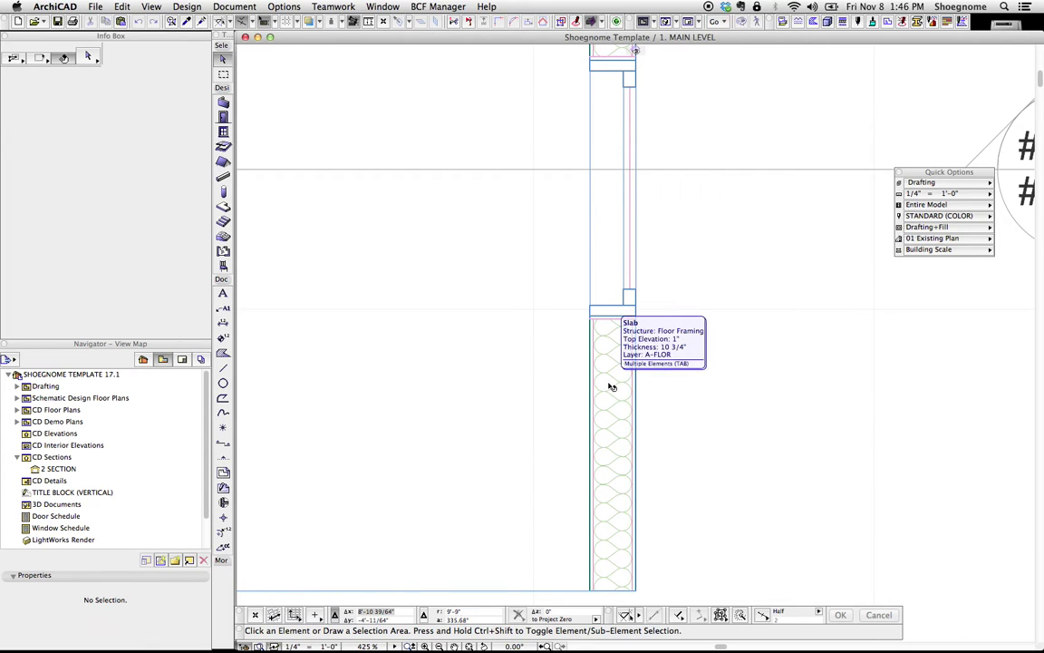
click(827, 24)
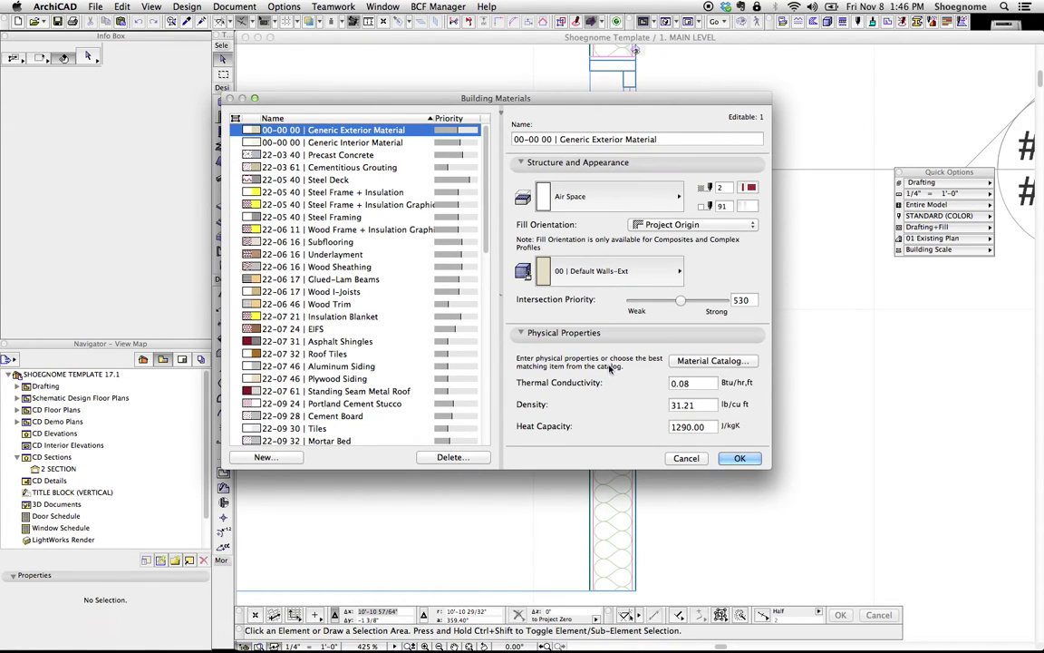
- Scroll the original template's material list, then close it with Esc
scroll(379, 426, down, 10)
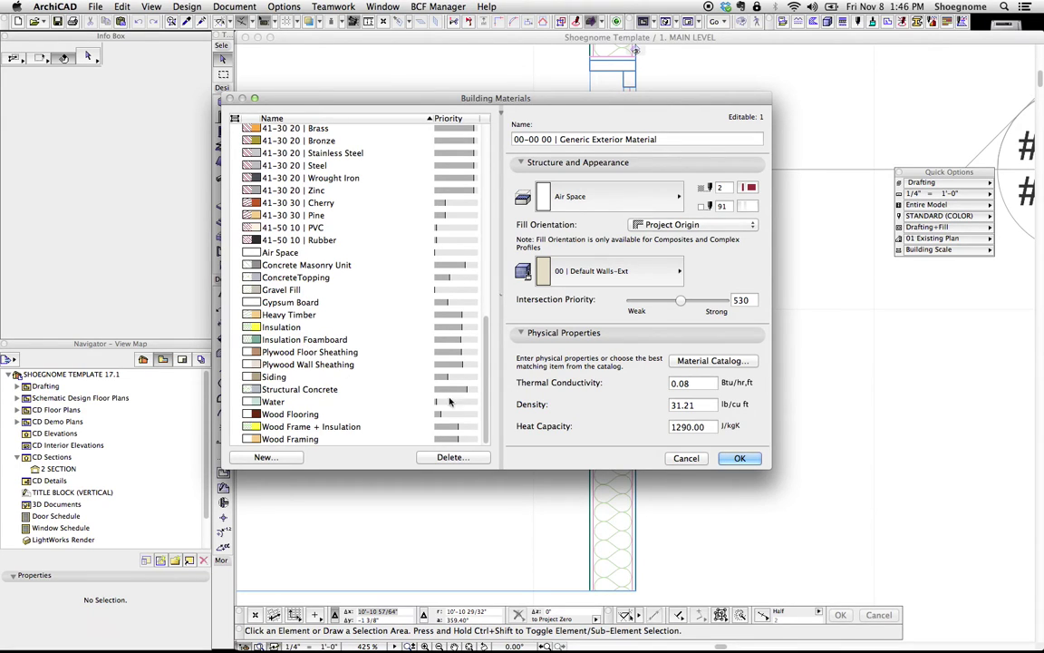
key(Escape)
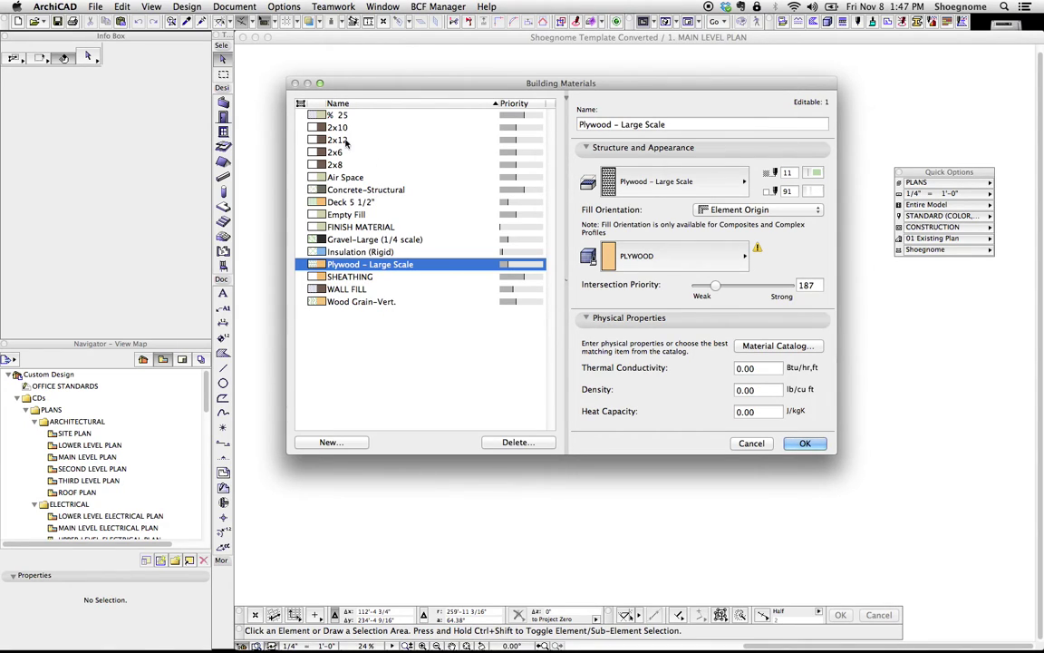
- Review the 2x8 and 2x6 lumber entries, then the Air Space and FINISH MATERIAL entries
click(338, 165)
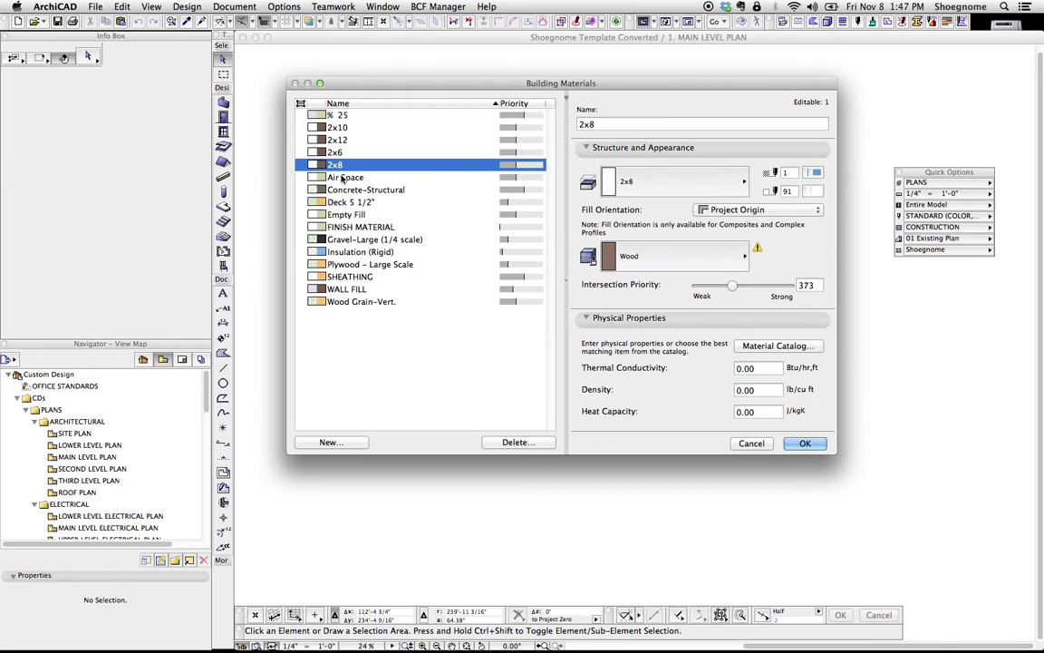
click(338, 153)
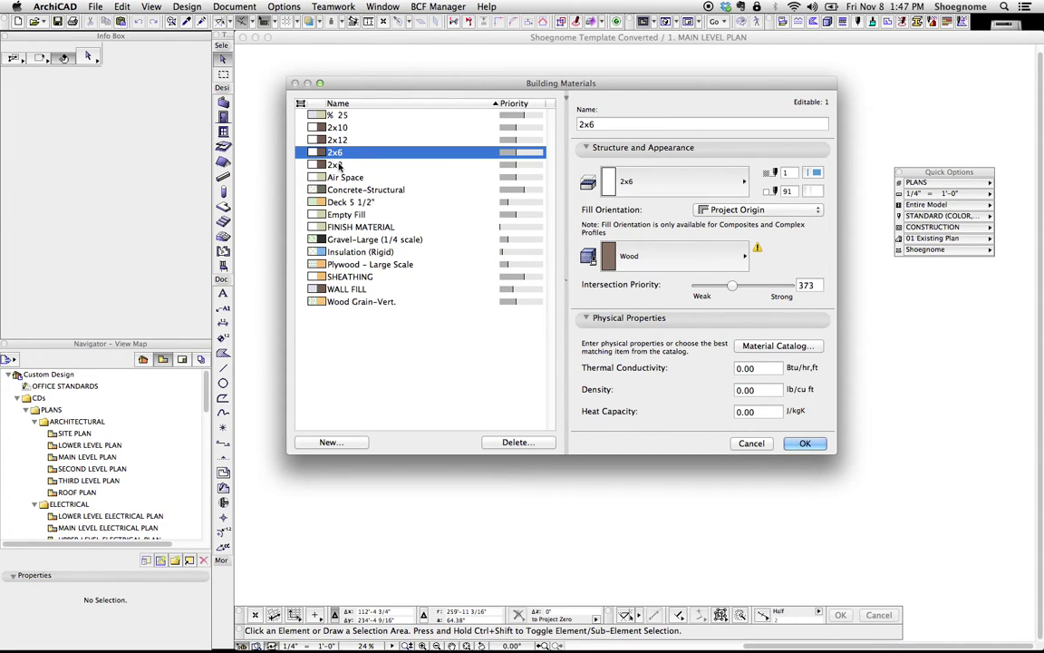
click(339, 165)
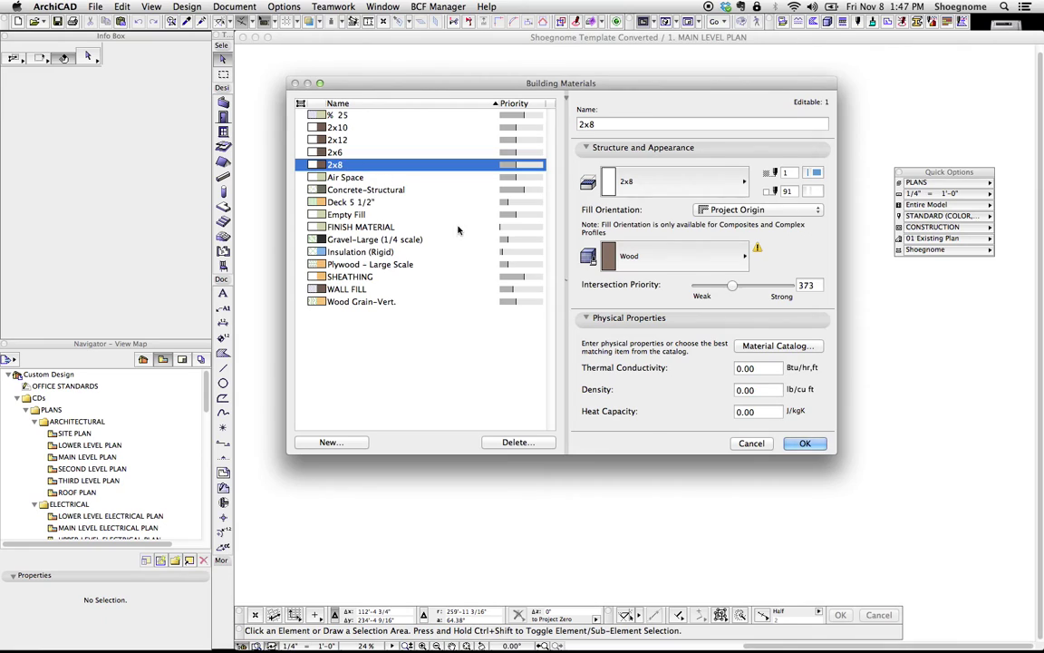
key(Down)
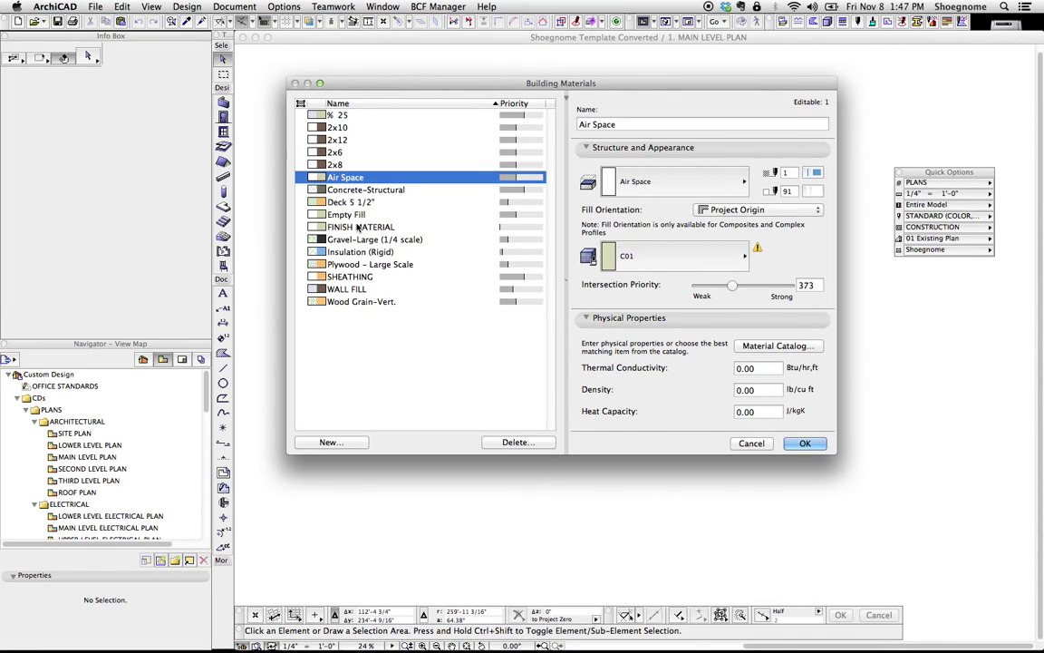
key(Down)
key(Down)
key(Down)
key(Down)
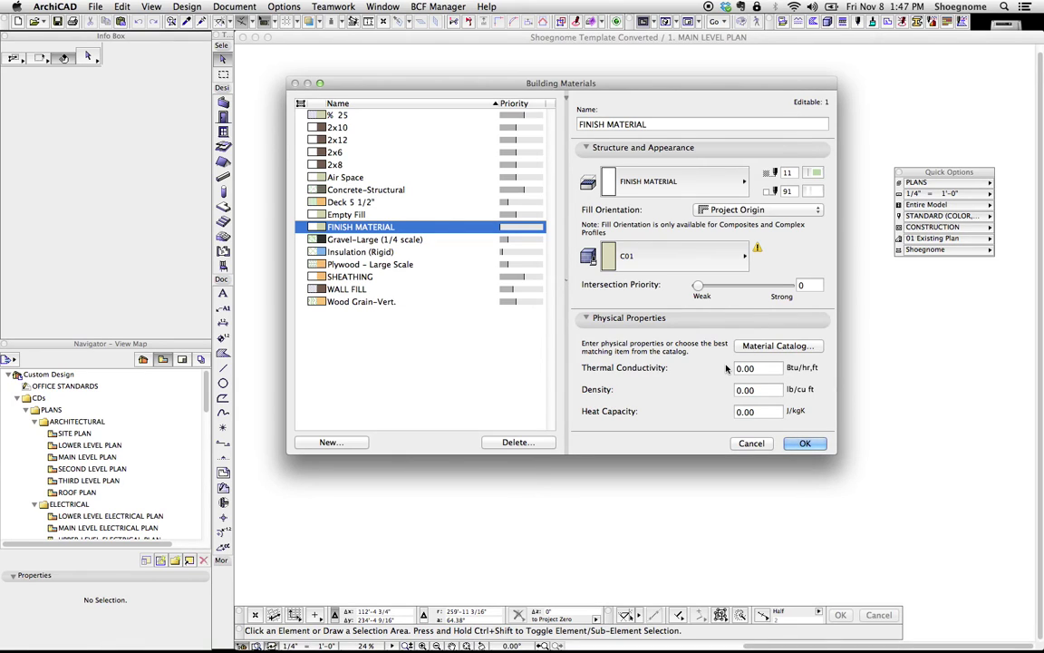
- Close the building materials settings and return to the Untitled project's materials list
click(798, 444)
mouse_move(721, 634)
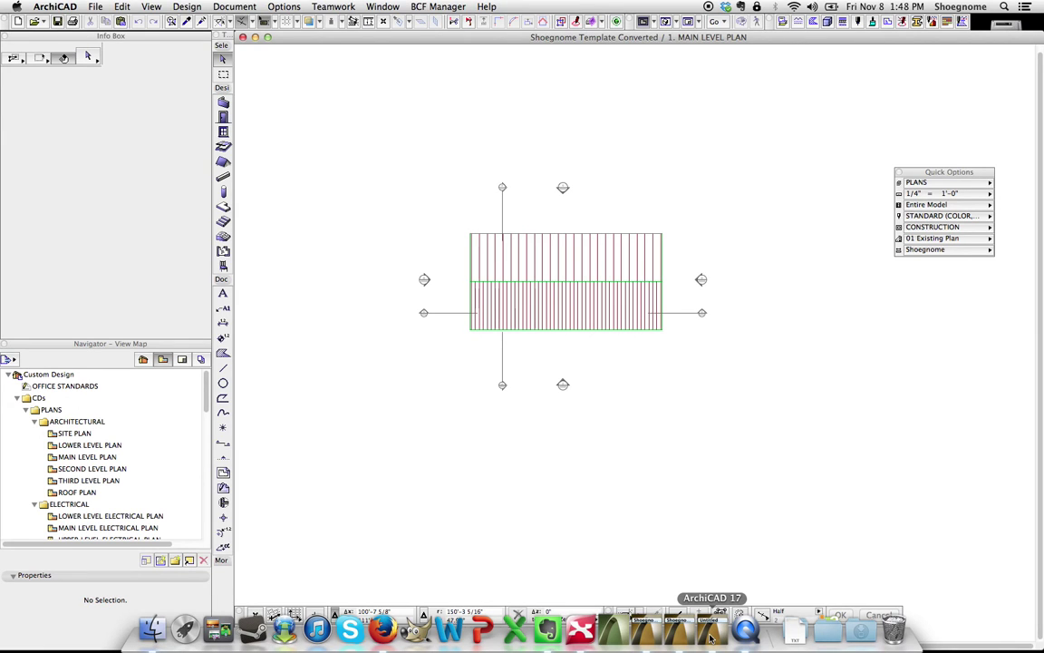
click(712, 637)
- Delete 2x12, 2x6 and 2x8, replacing them with 2x10, and rename it 'framing dimensional lumber'
scroll(497, 201, up, 3)
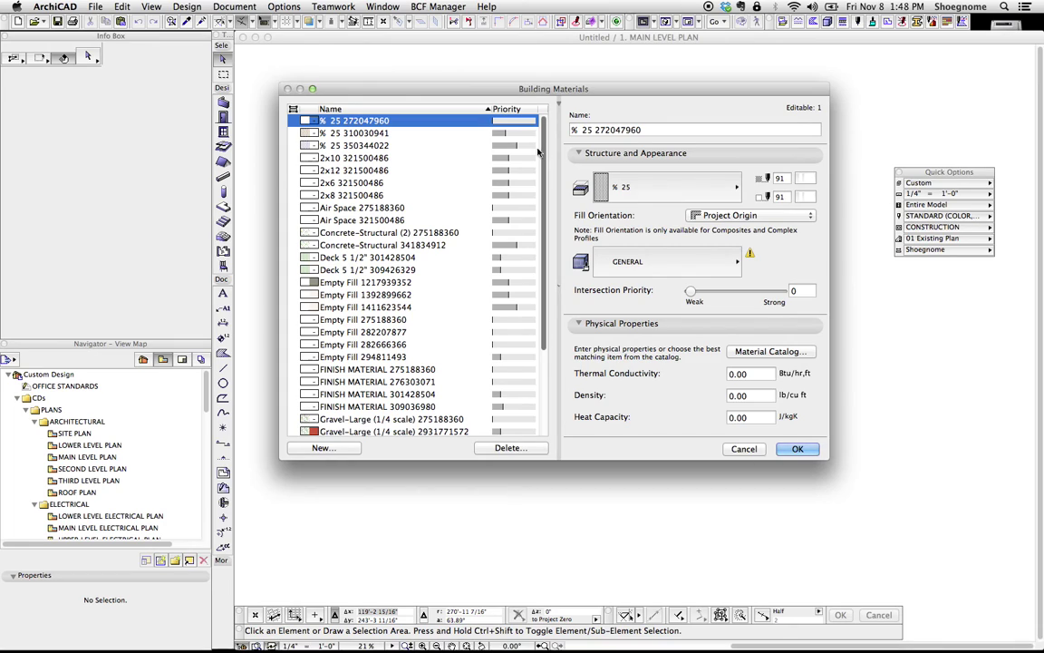
click(335, 170)
click(347, 195)
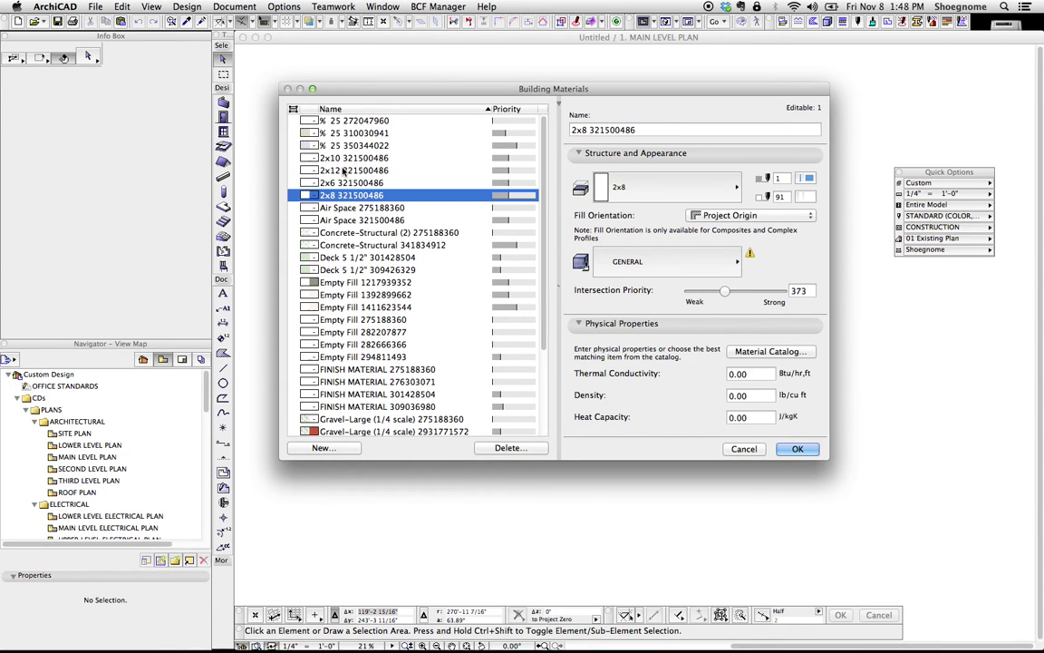
shift+click(344, 170)
click(510, 448)
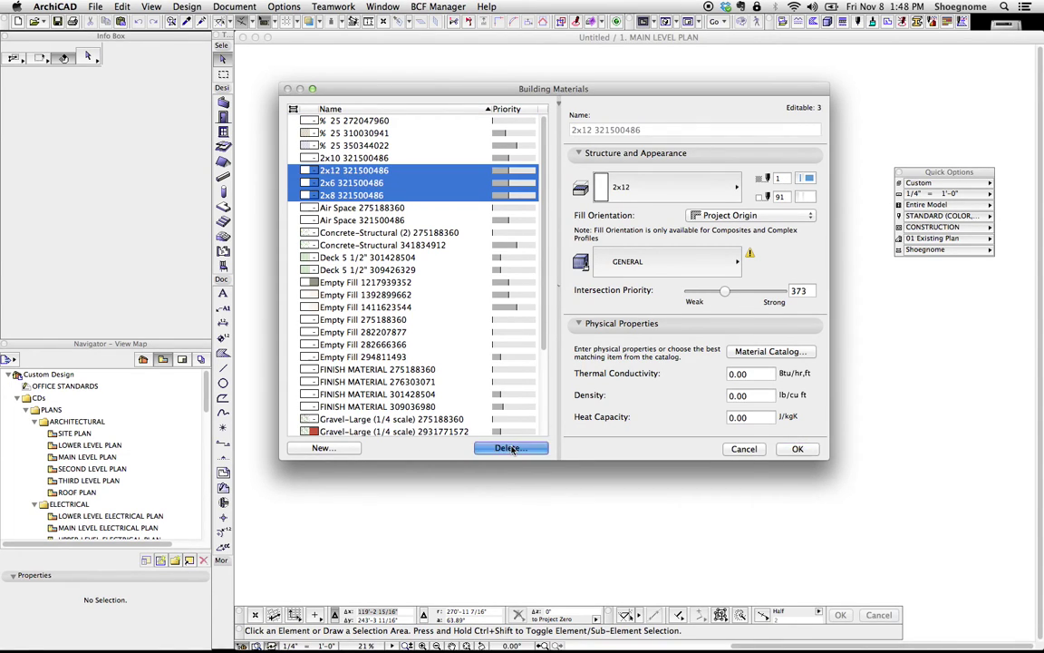
click(544, 299)
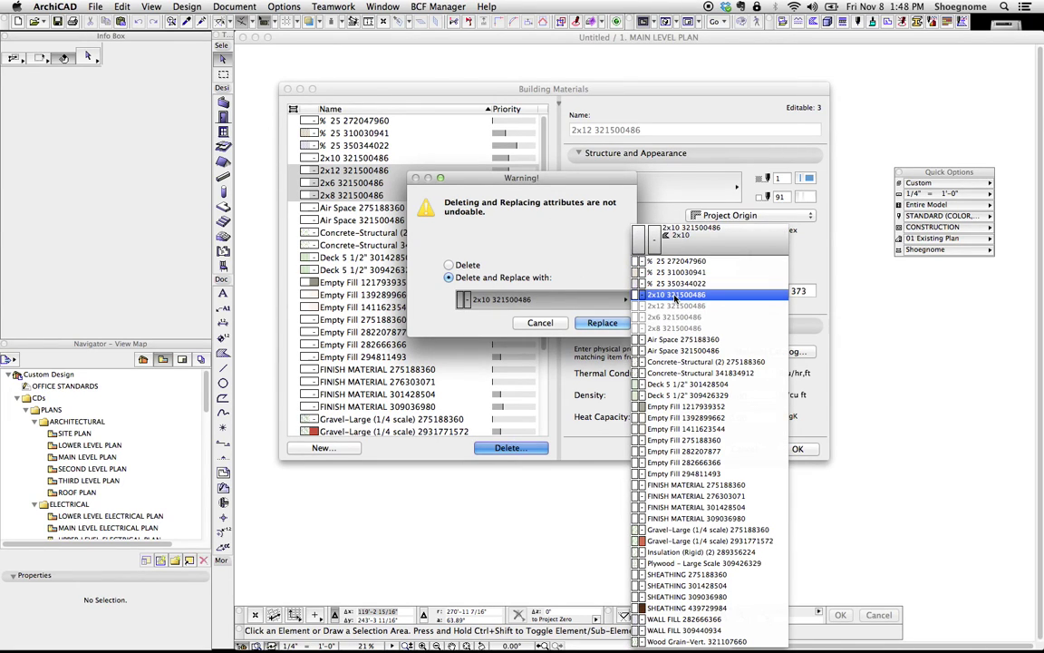
key(Up)
key(Up)
key(Up)
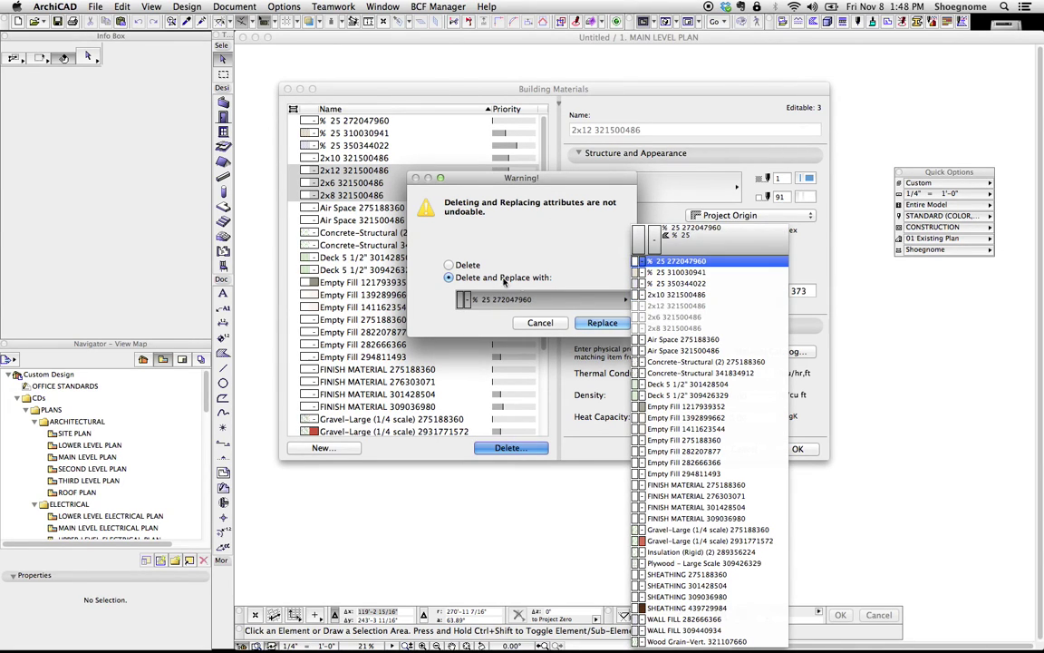
click(675, 294)
click(601, 323)
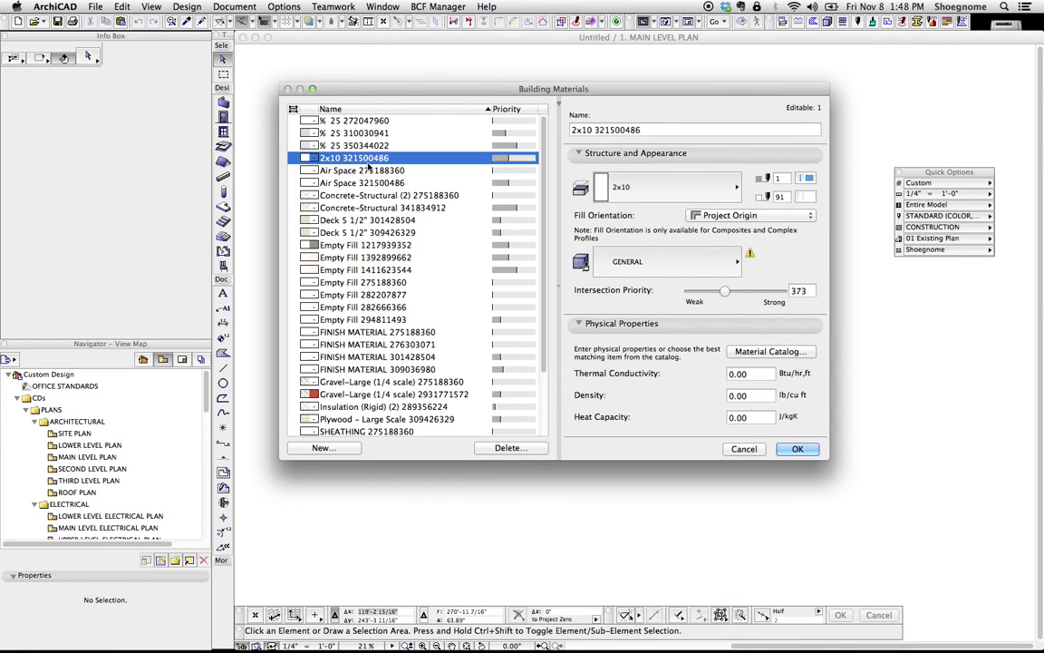
click(628, 131)
text(framing )
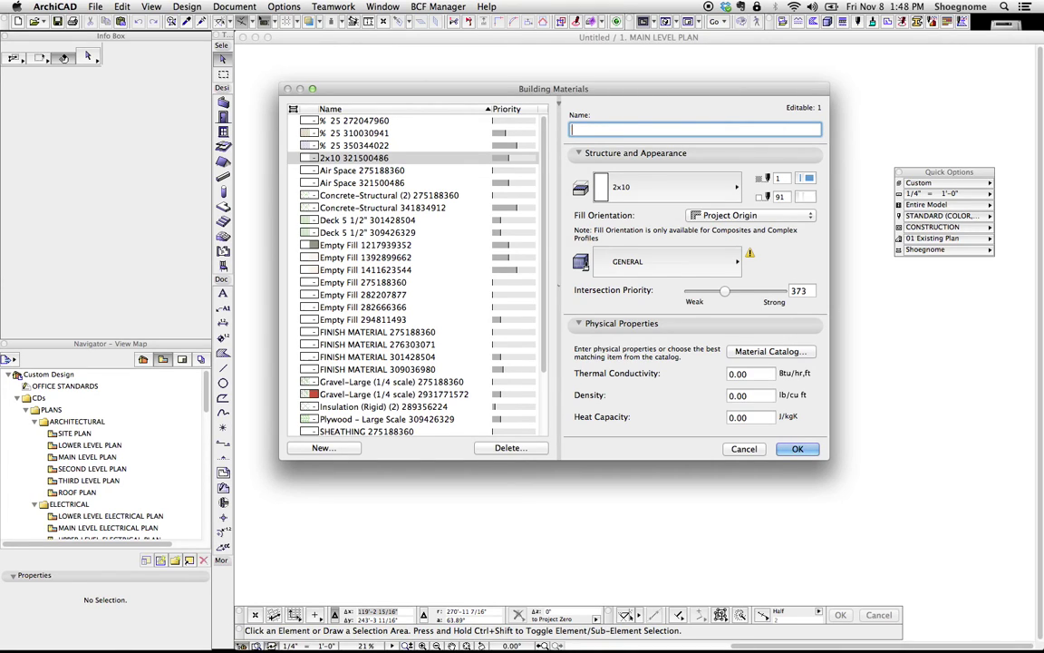
text(dimensional lumber)
- Try a Paving-Gravel surface and % 25 (EXISTING) cut fill on dimensional lumber, then cancel without applying
click(776, 351)
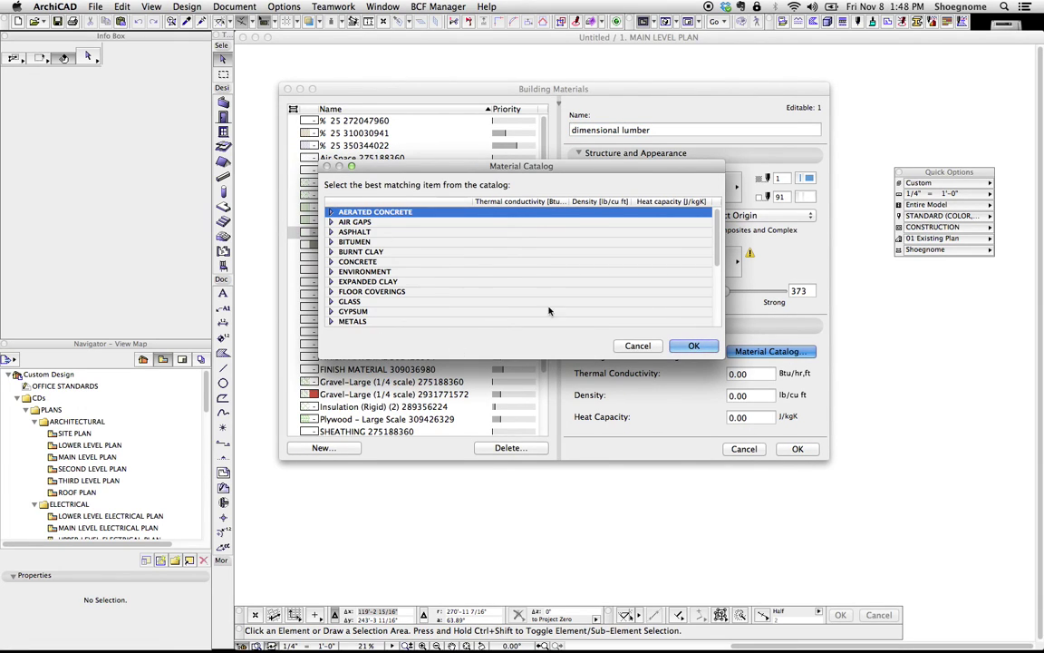
click(638, 348)
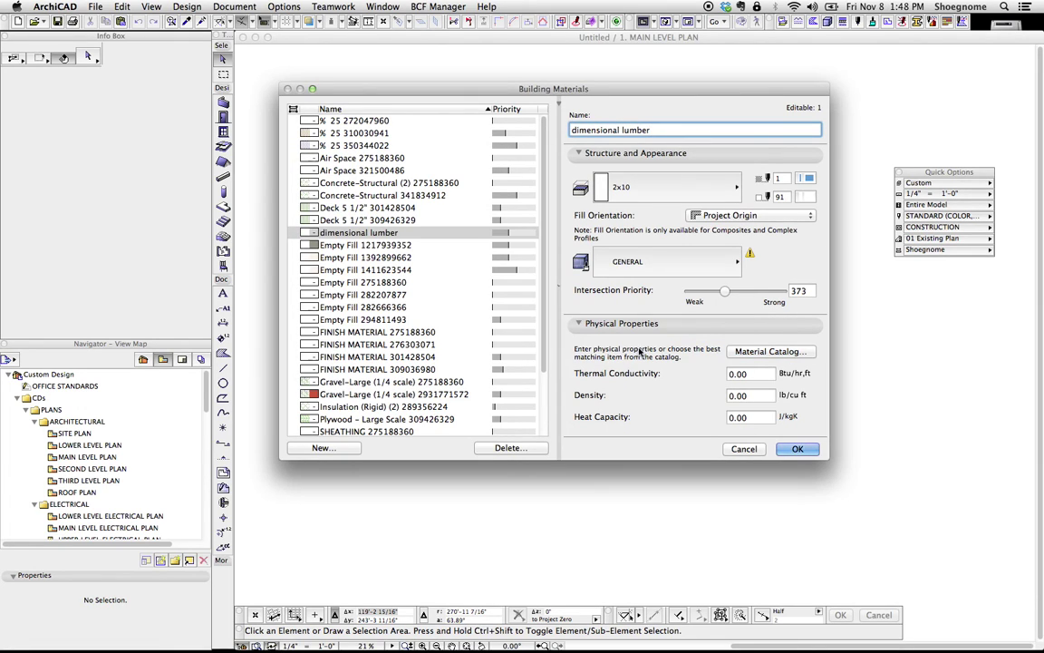
click(634, 261)
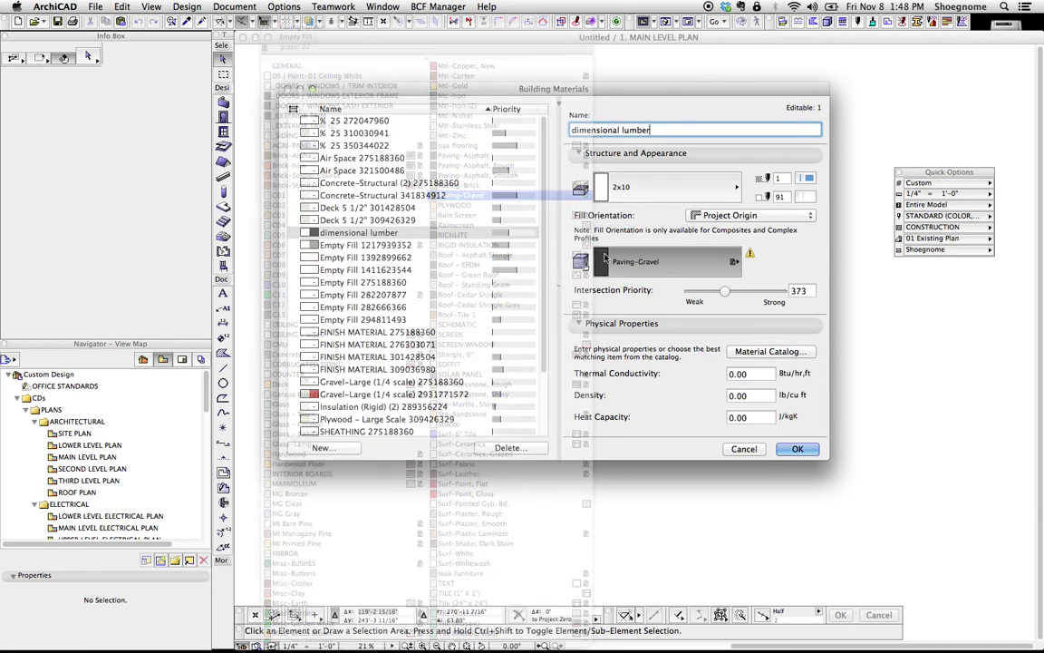
click(535, 195)
click(602, 186)
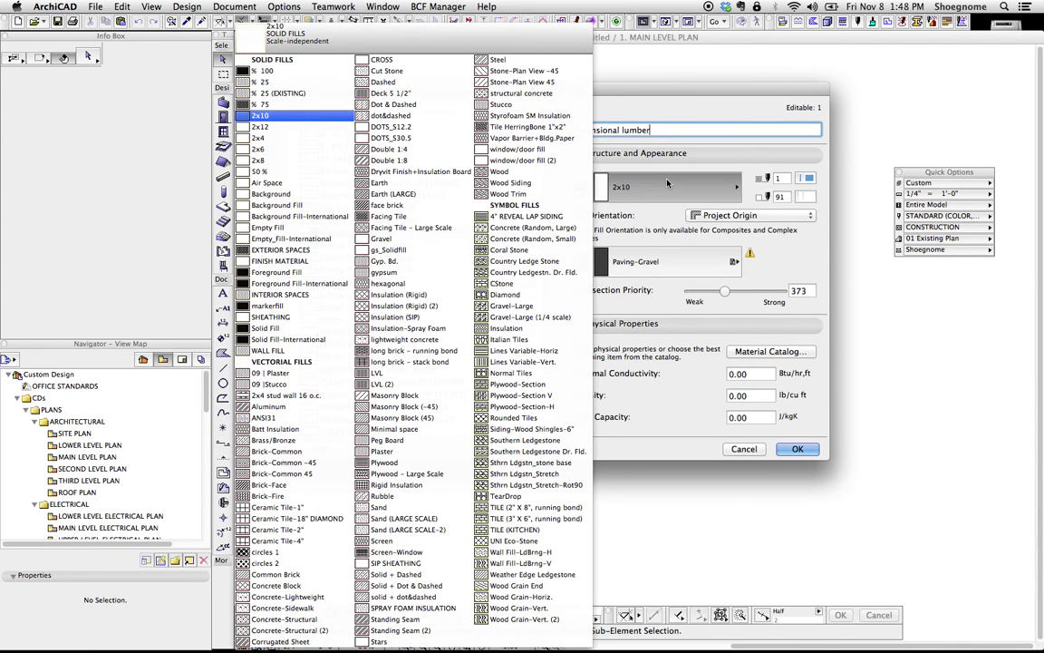
click(276, 92)
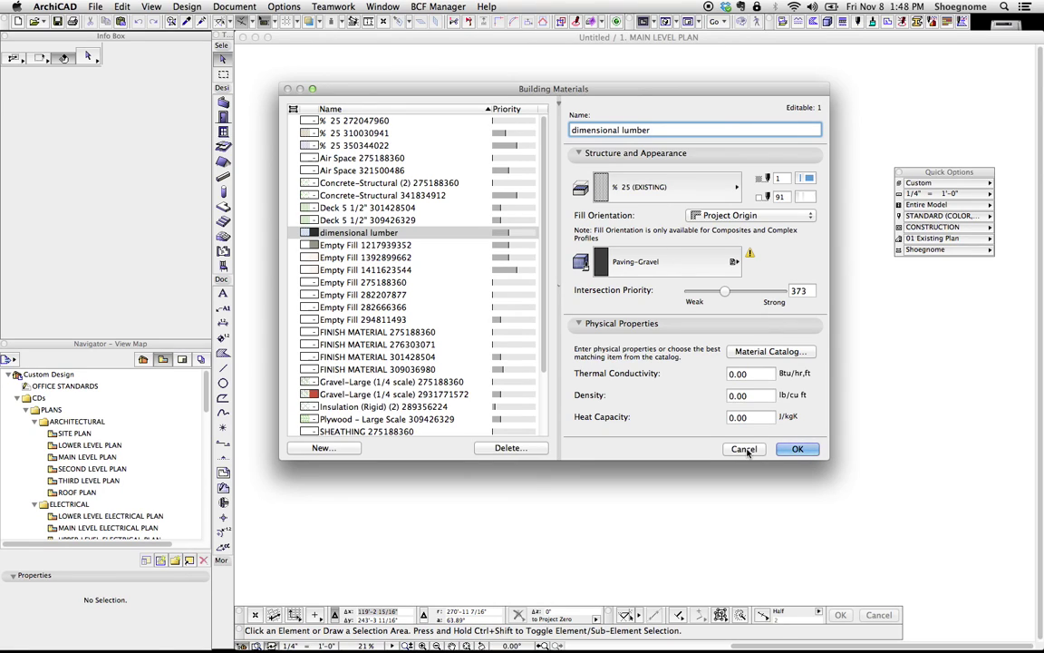
click(744, 449)
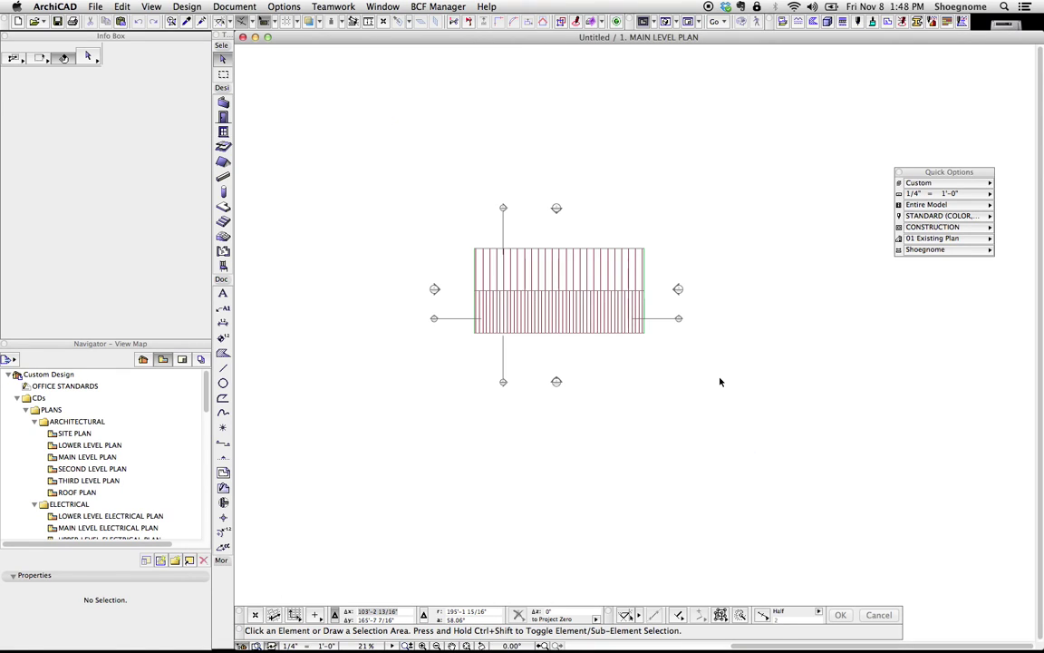